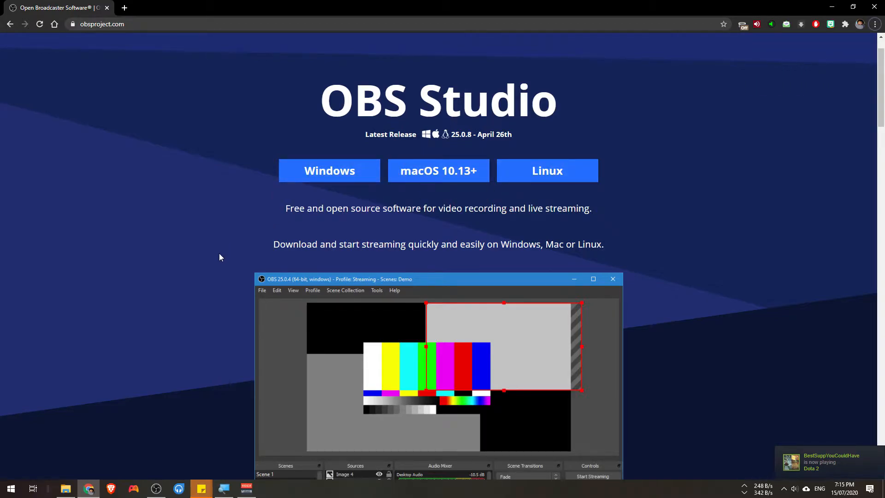
Look through the OBS Studio homepage, from the feature overview back up to the platform downloads.
scroll(219, 253, "down", 7)
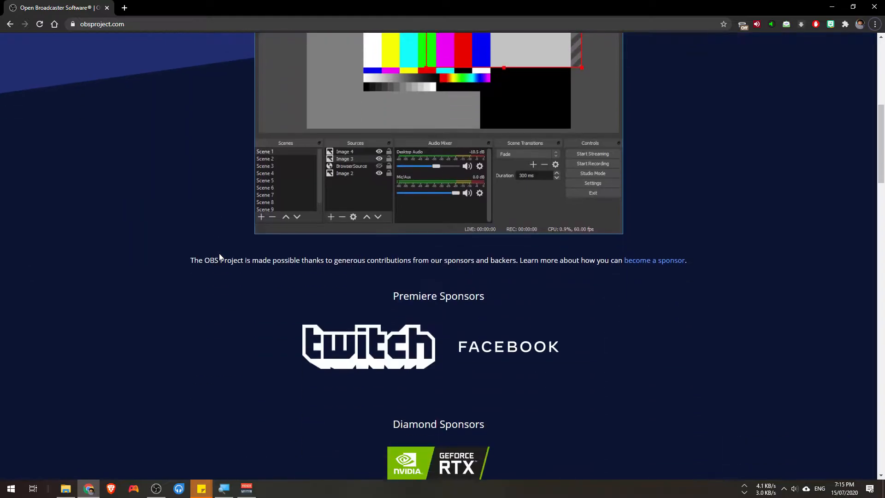
scroll(219, 253, "down", 20)
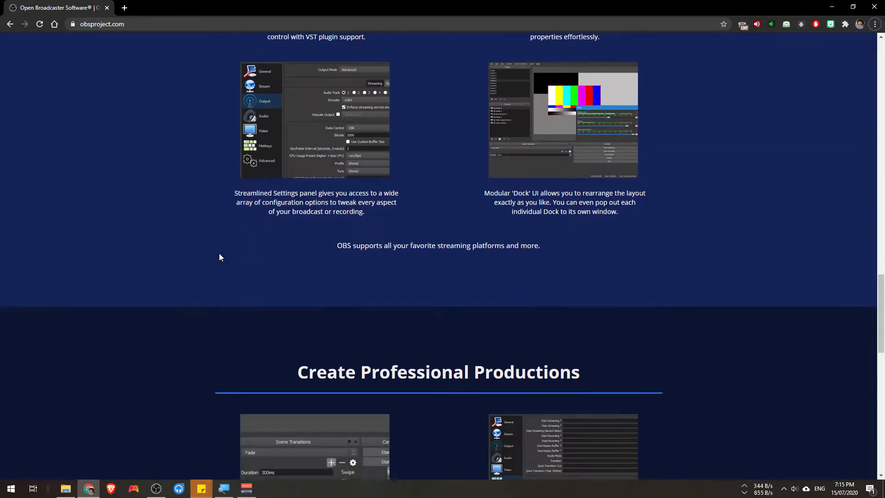
scroll(219, 253, "down", 15)
scroll(495, 280, "up", 17)
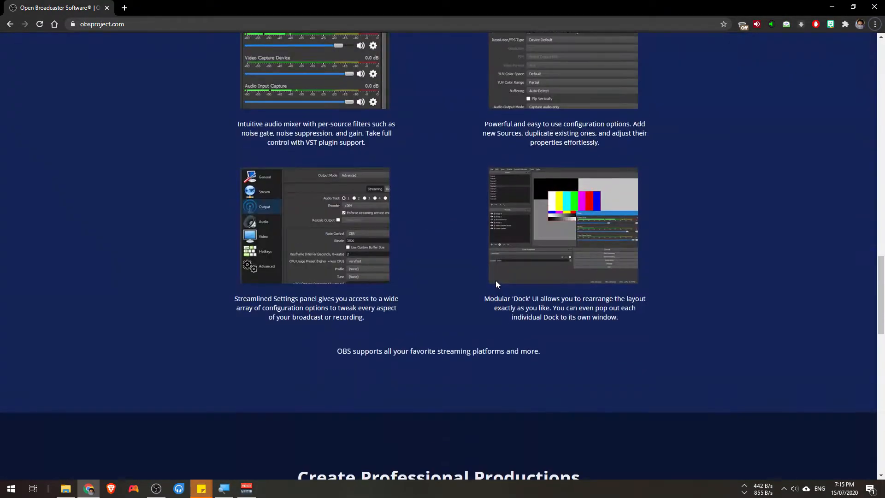
scroll(496, 279, "up", 20)
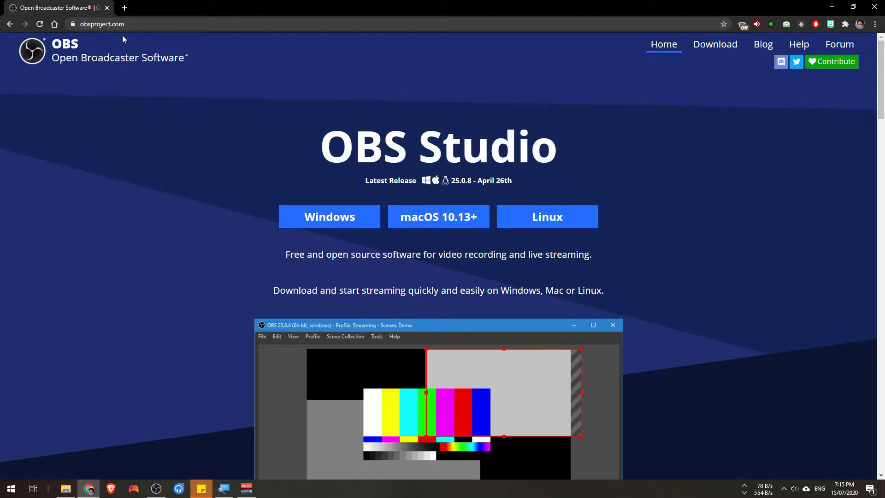
key("super")
key("super")
key("super+p")
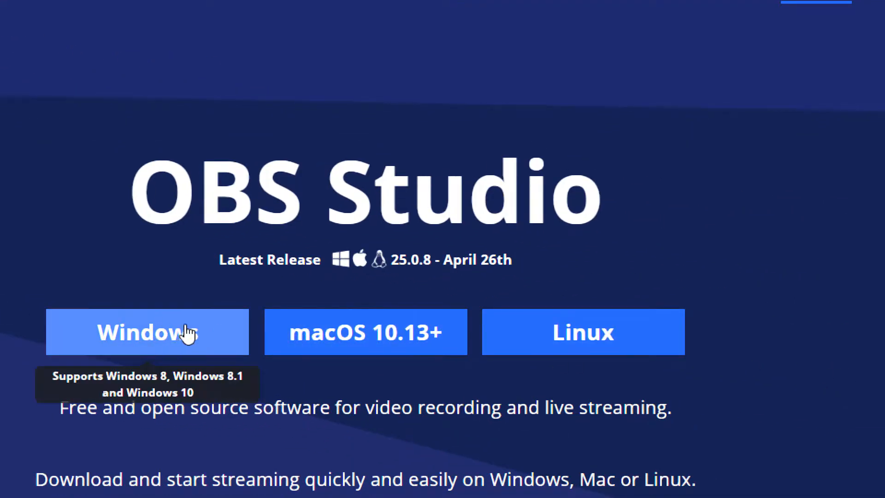
Request the Windows installer of OBS Studio 25.0.8 and cancel saving the file.
left_click(208, 338)
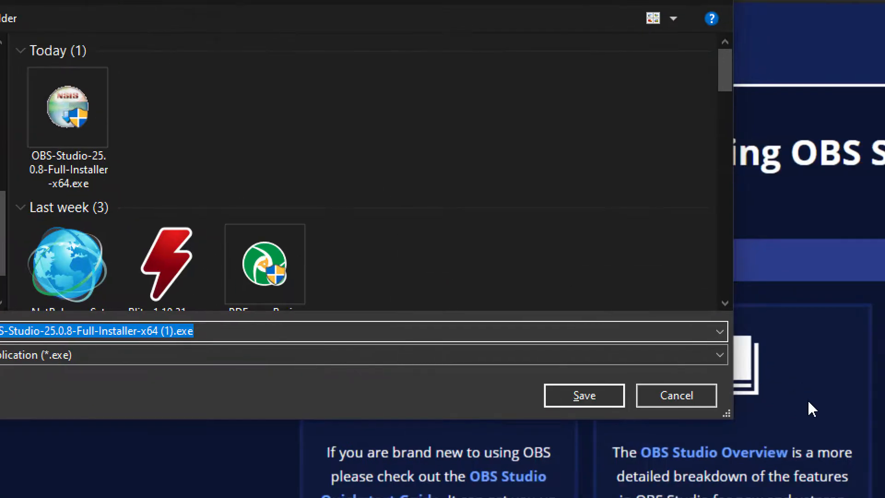
left_click(829, 465)
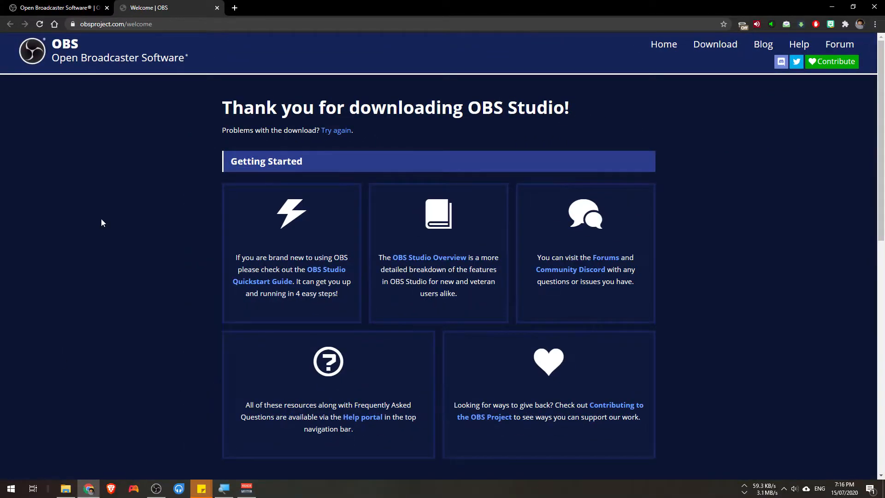
Launch OBS-Studio-25.0.8-Full-Installer-x64.exe from the browser's downloads, allow it to make changes, and try to continue past the setup's welcome page.
key("ctrl+j")
left_click(362, 99)
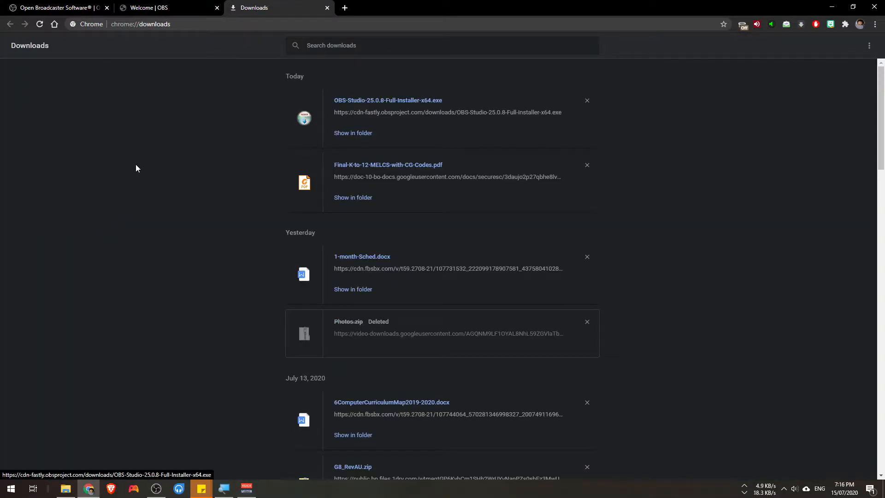
left_click(437, 305)
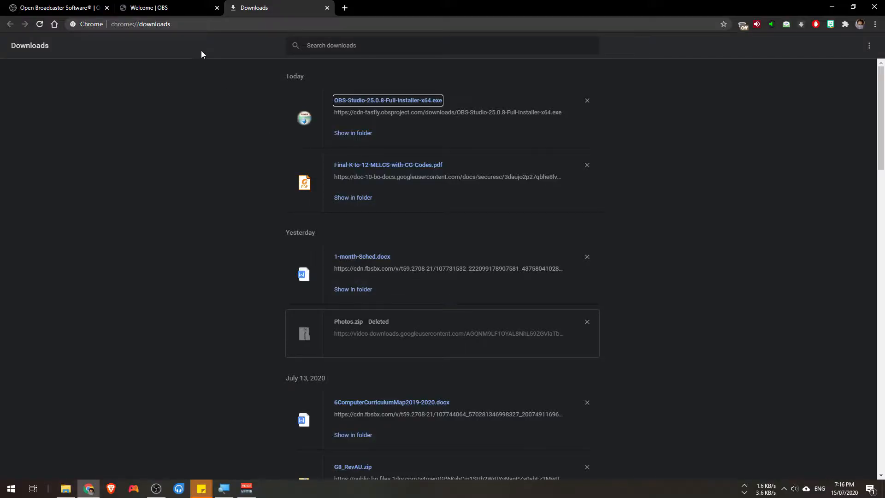
left_click(170, 9)
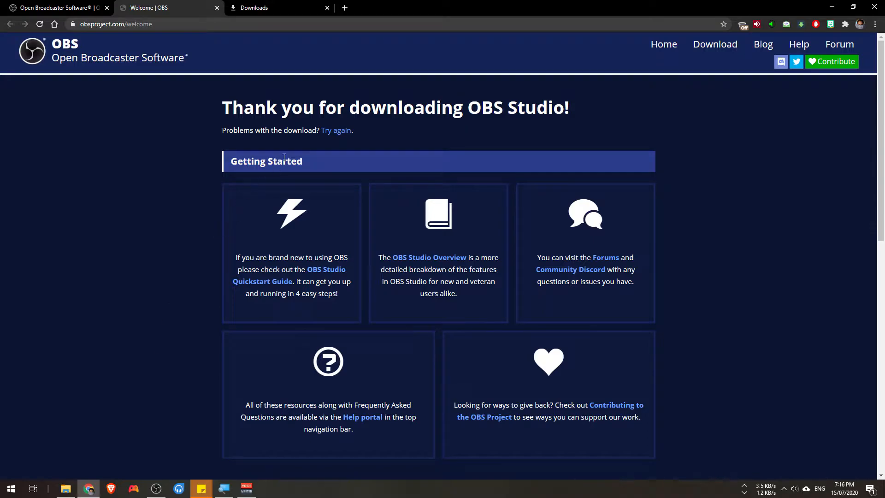
left_click(253, 8)
left_click(402, 97)
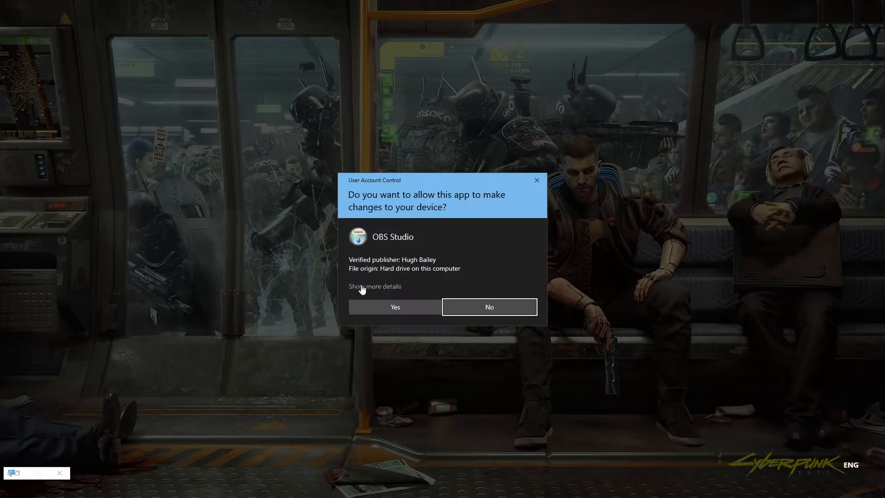
left_click(394, 308)
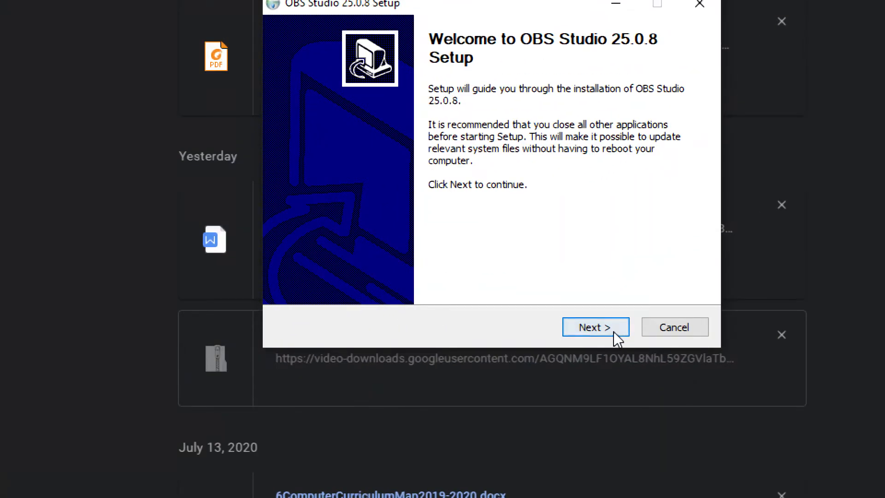
left_click(614, 332)
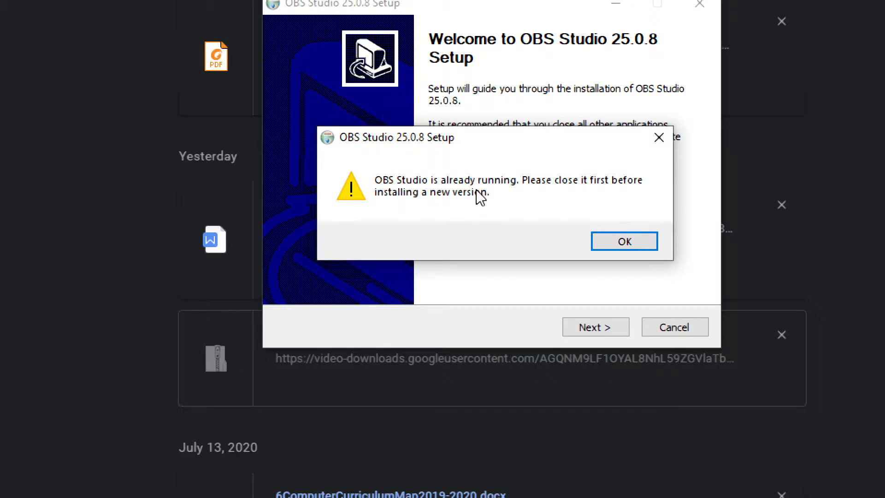
left_click(630, 247)
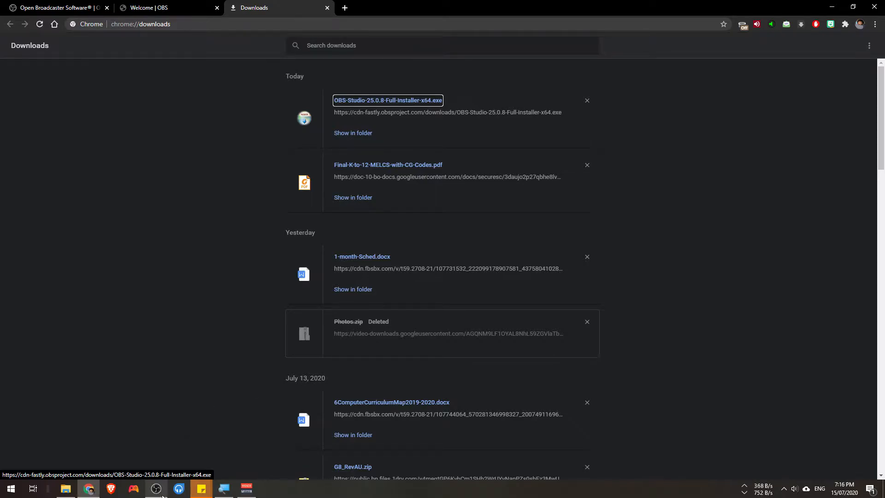
Switch to OBS Studio and view the available options for the Desktop Audio source in the mixer.
mouse_move(162, 494)
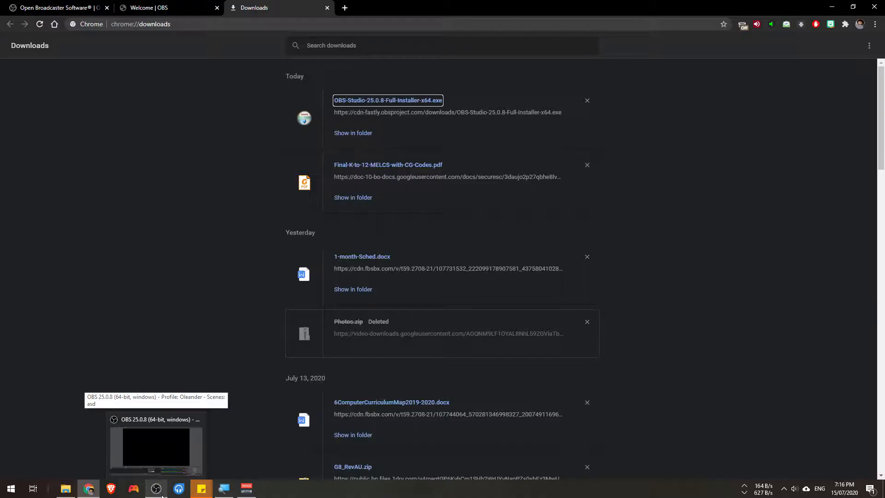
left_click(154, 443)
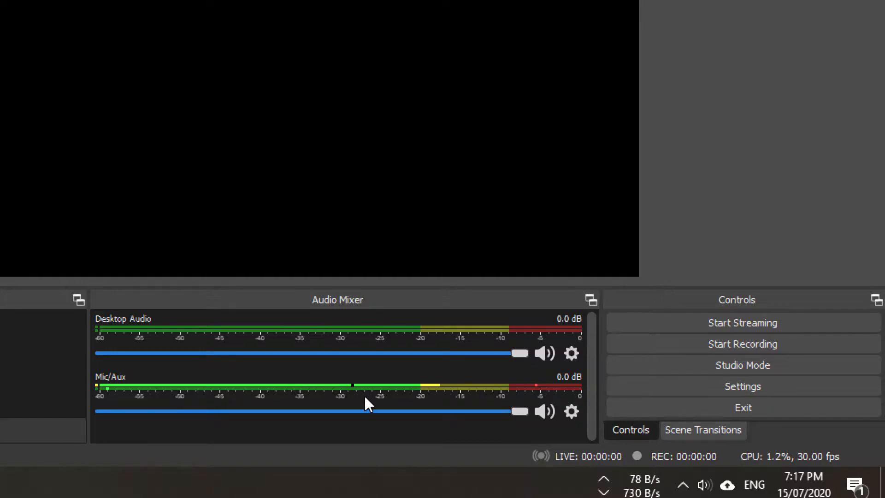
left_click(571, 353)
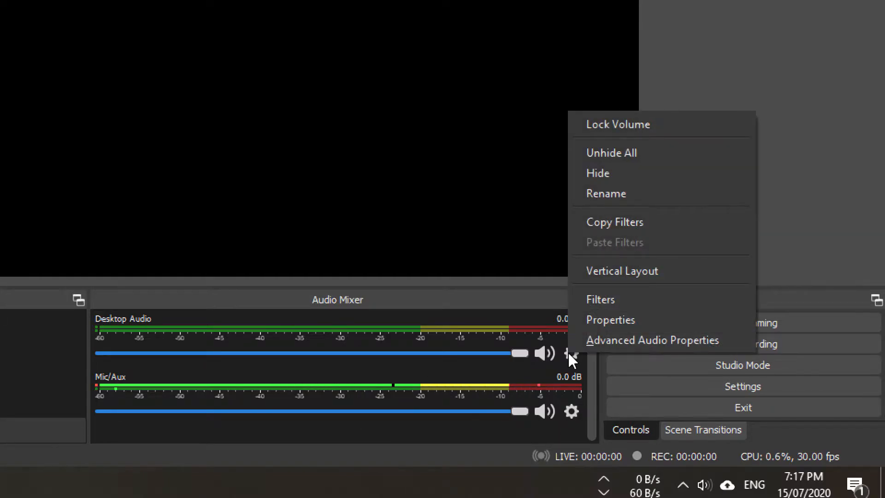
left_click(426, 304)
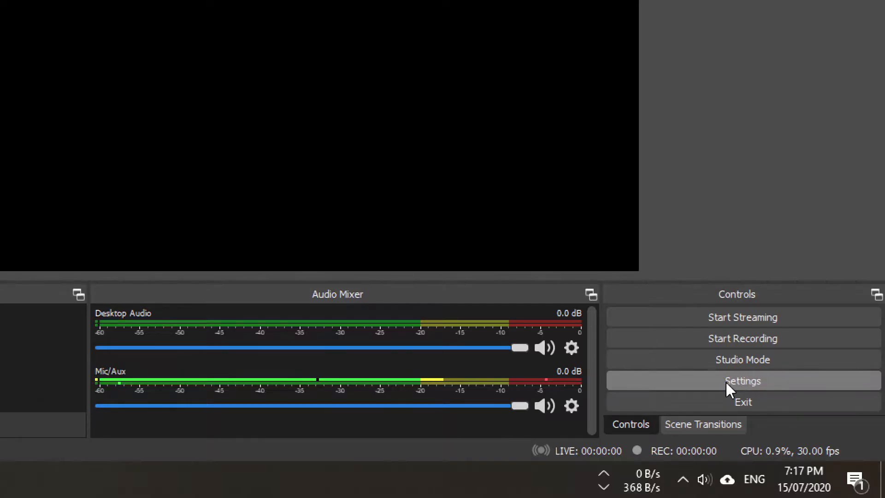
Open the Output settings and examine the recording folder selection and the recording quality choices.
left_click(726, 381)
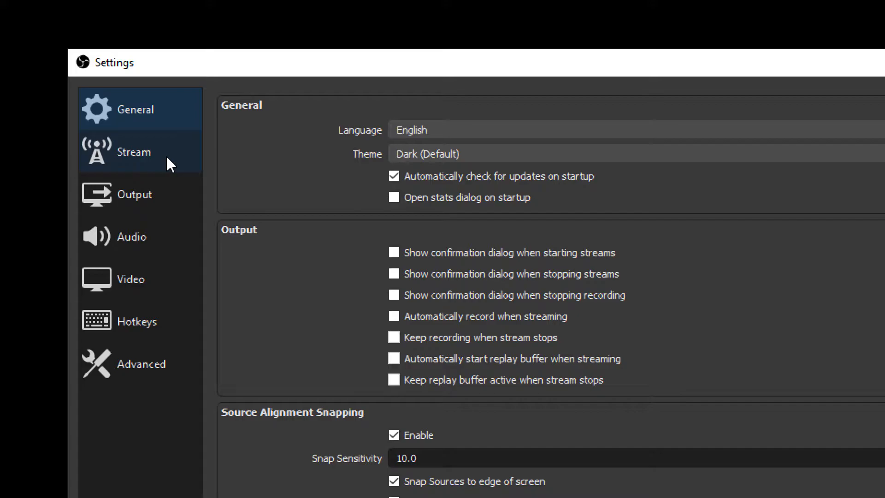
left_click(159, 198)
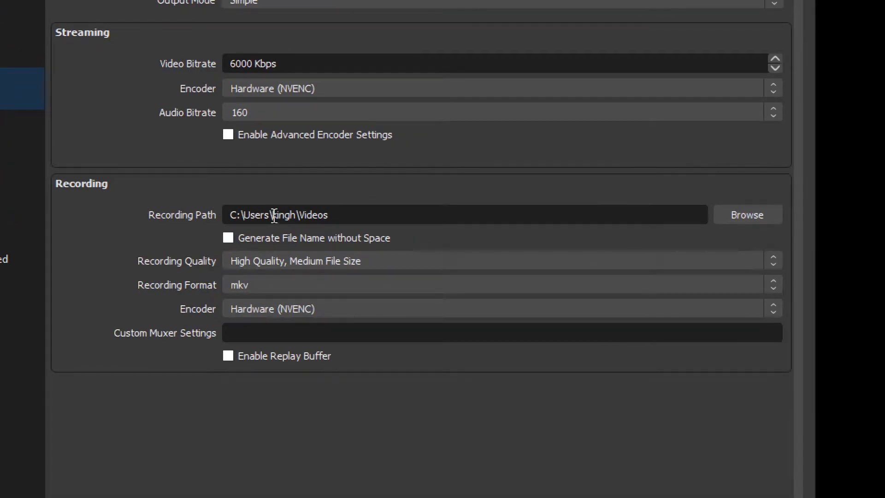
left_click(750, 215)
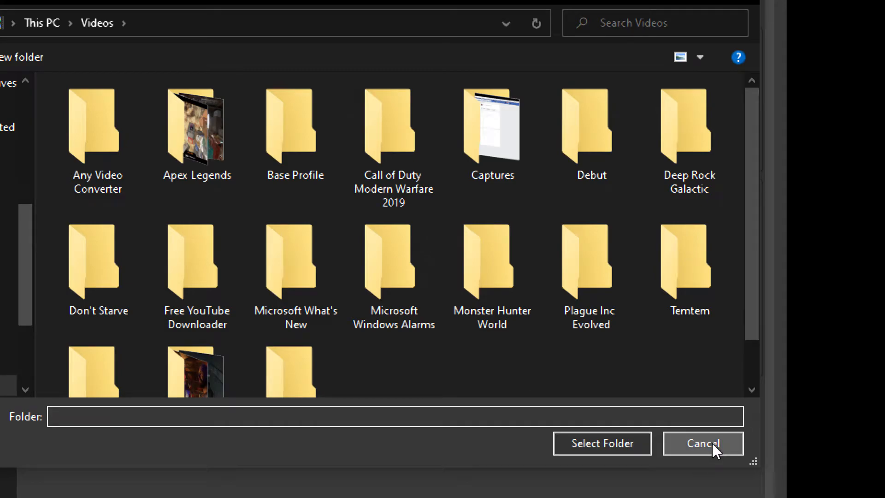
left_click(704, 443)
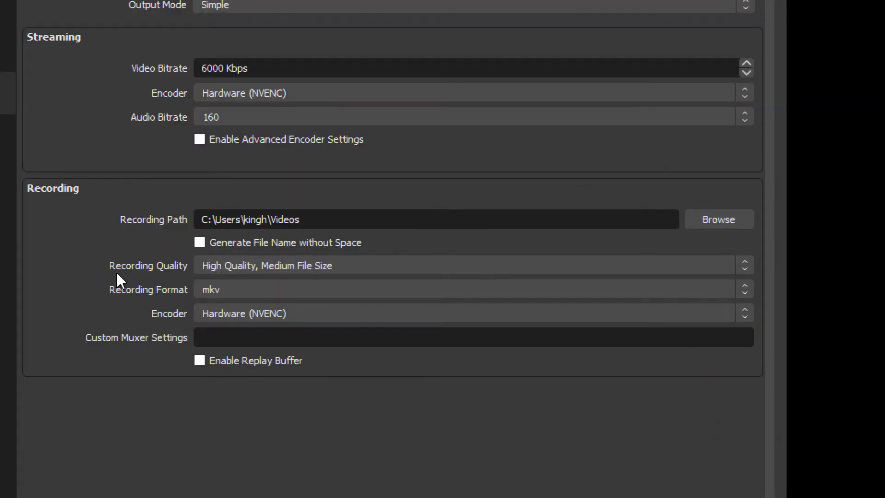
left_click(262, 267)
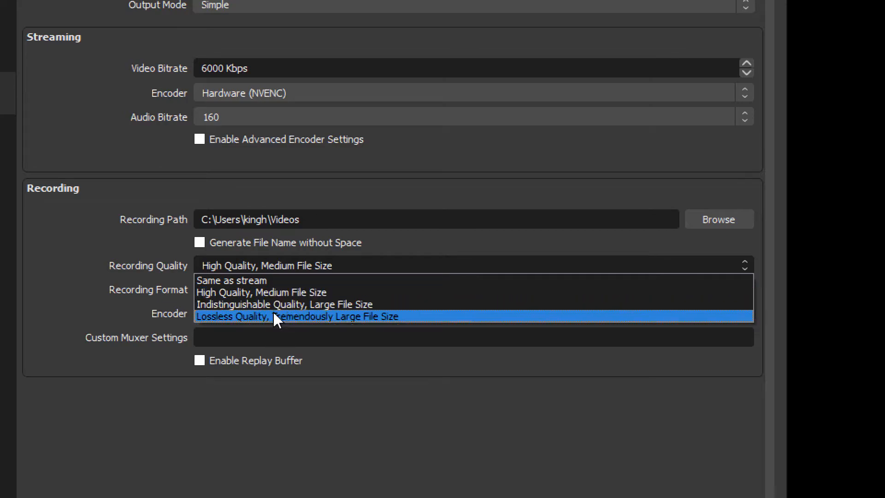
left_click(75, 270)
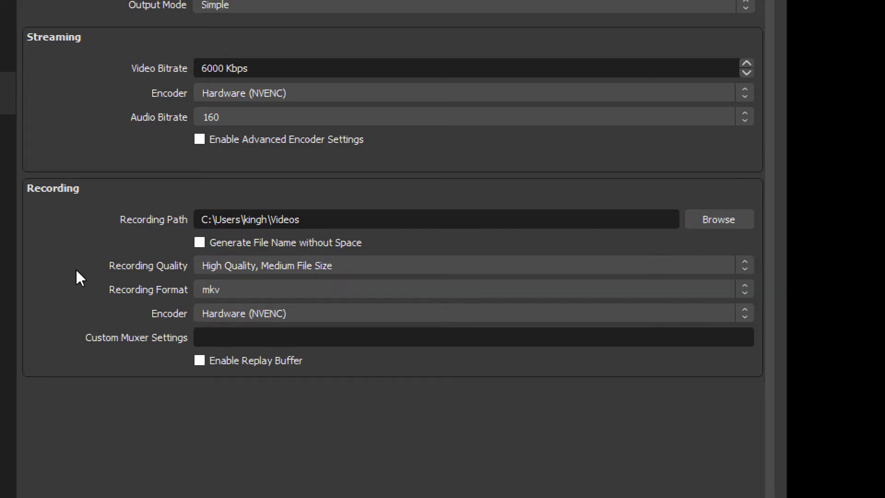
Set the recording format to mp4.
left_click(240, 290)
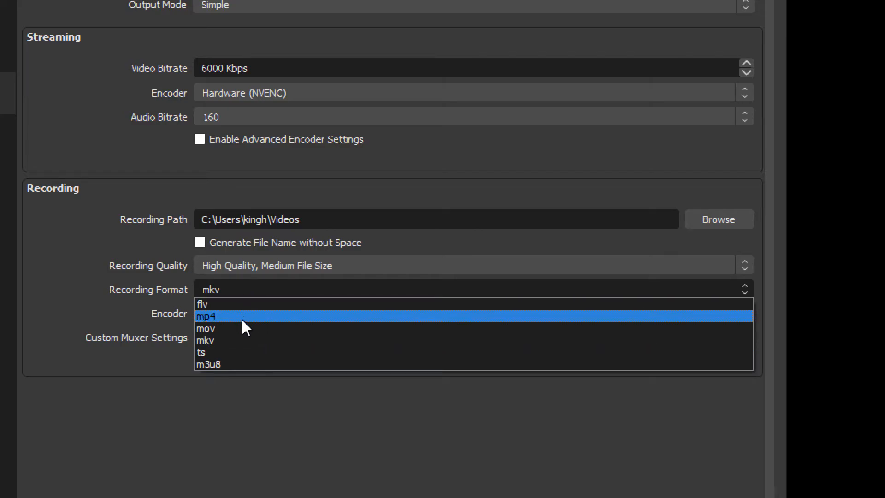
left_click(240, 316)
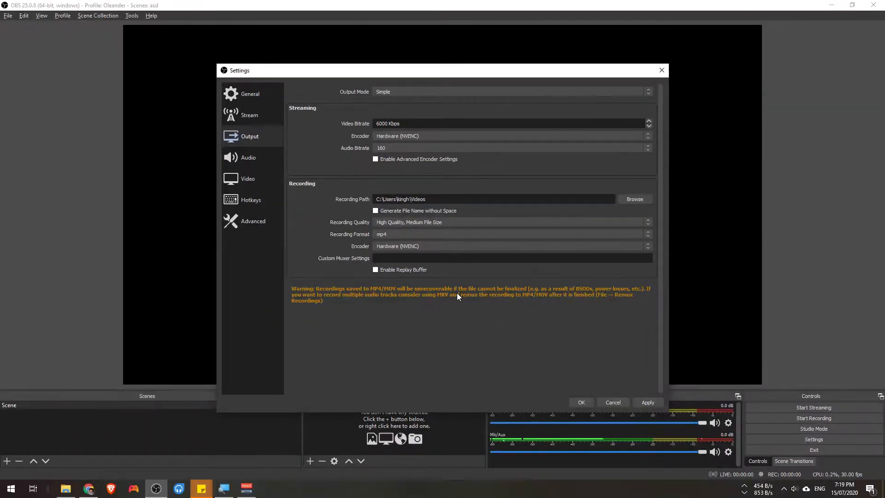
left_click(435, 233)
left_click(424, 246)
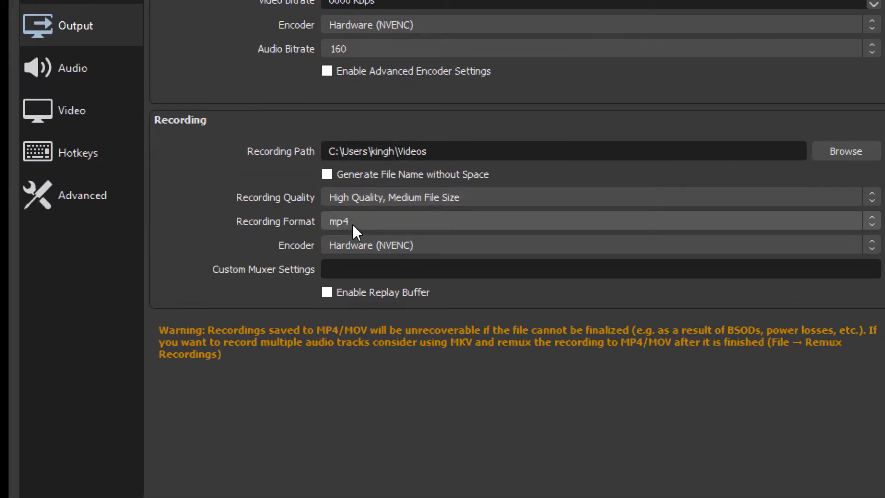
left_click(384, 222)
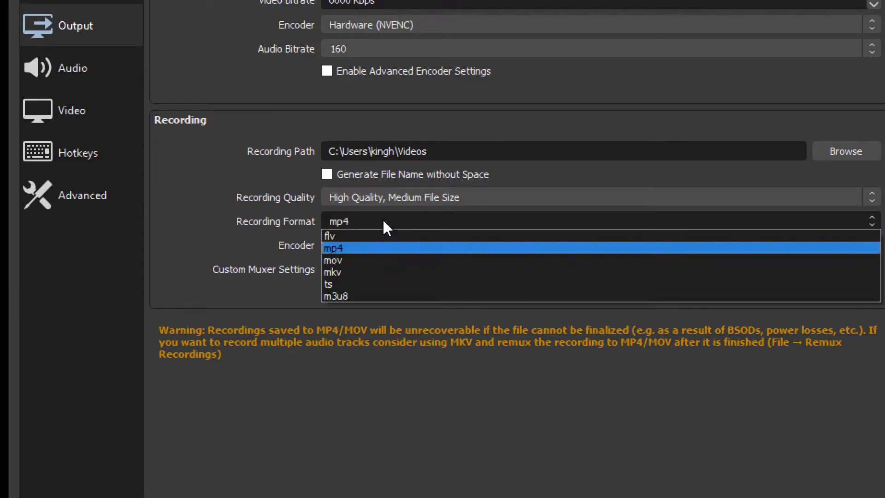
left_click(384, 222)
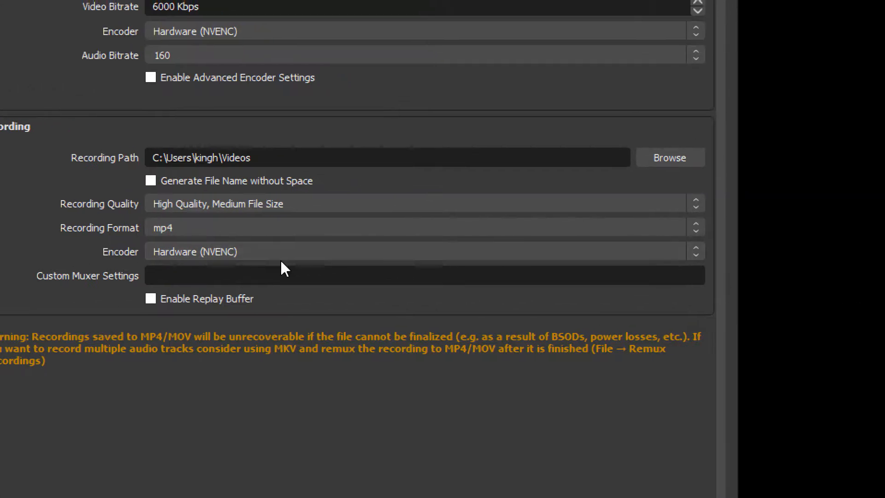
Try Software (x264) as the recording encoder, set it back to Hardware (NVENC), and view the encoder choices.
left_click(181, 252)
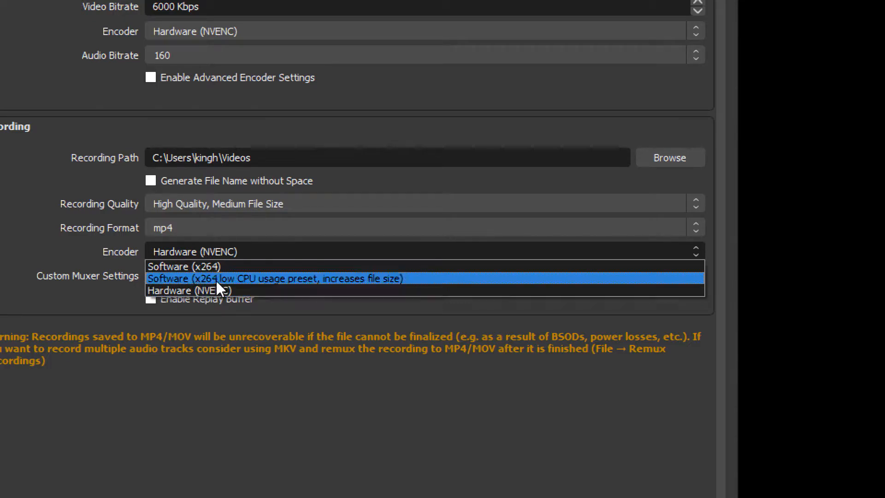
left_click(225, 263)
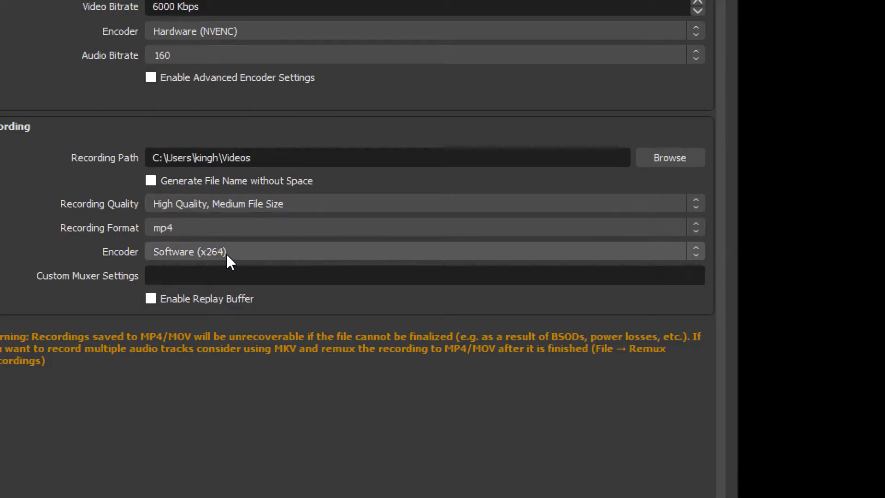
left_click(226, 252)
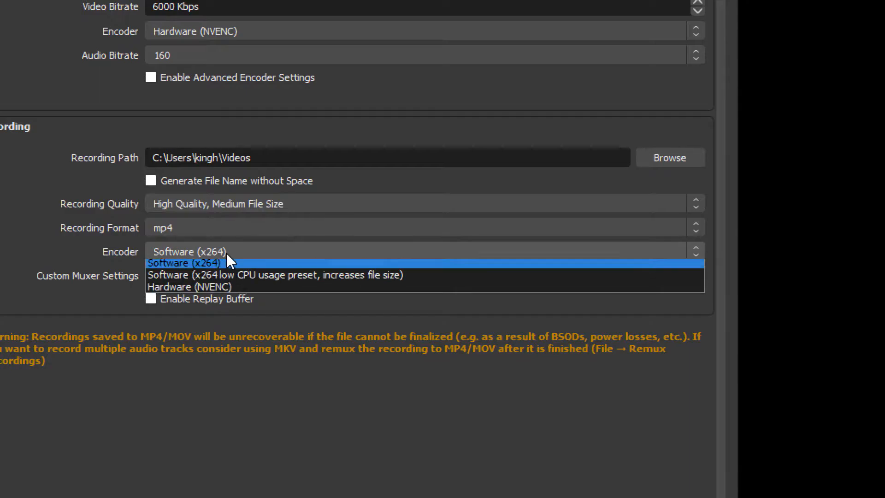
left_click(203, 287)
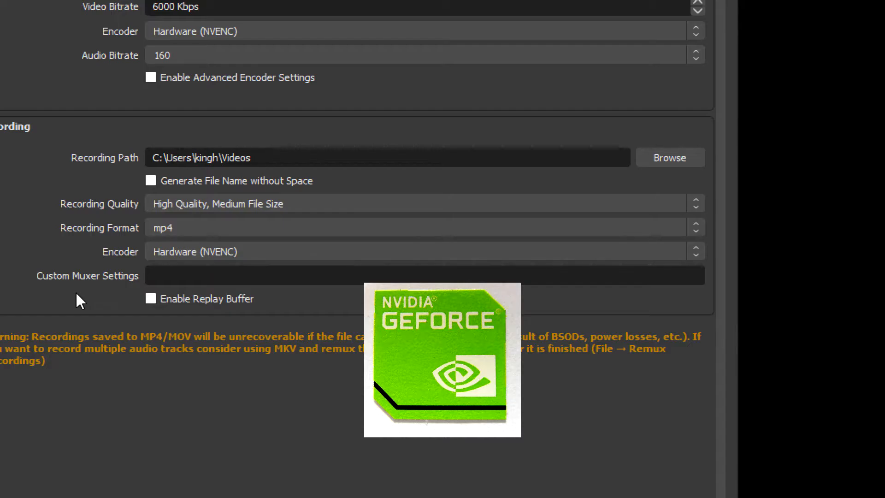
left_click(197, 255)
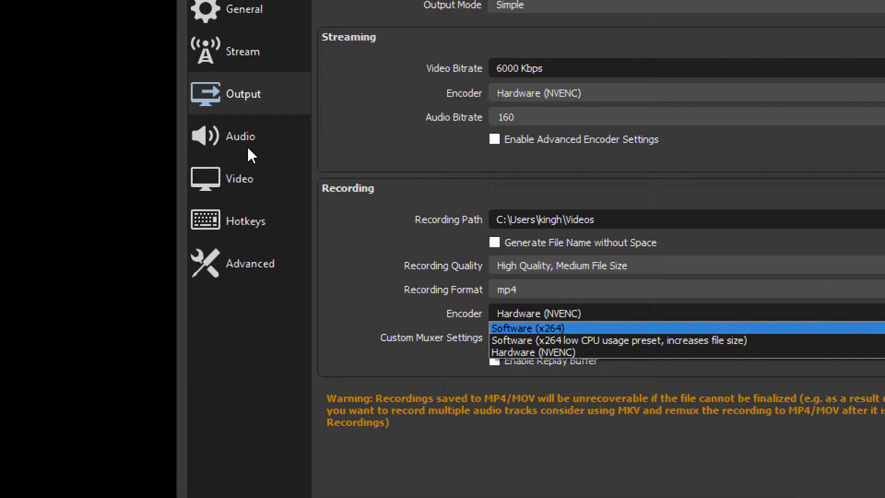
Open the Audio settings and set Desktop Audio and Mic/Auxiliary Audio to Disabled.
left_click(248, 141)
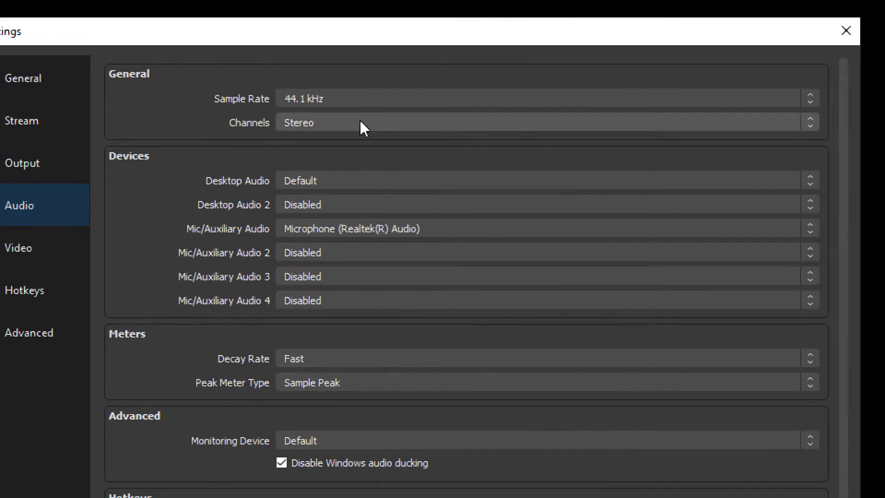
left_click(311, 180)
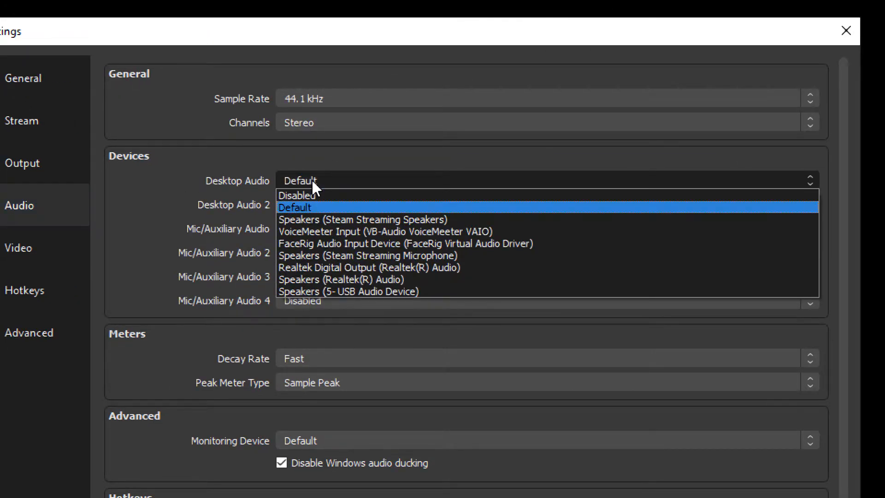
left_click(314, 195)
left_click(315, 229)
left_click(319, 243)
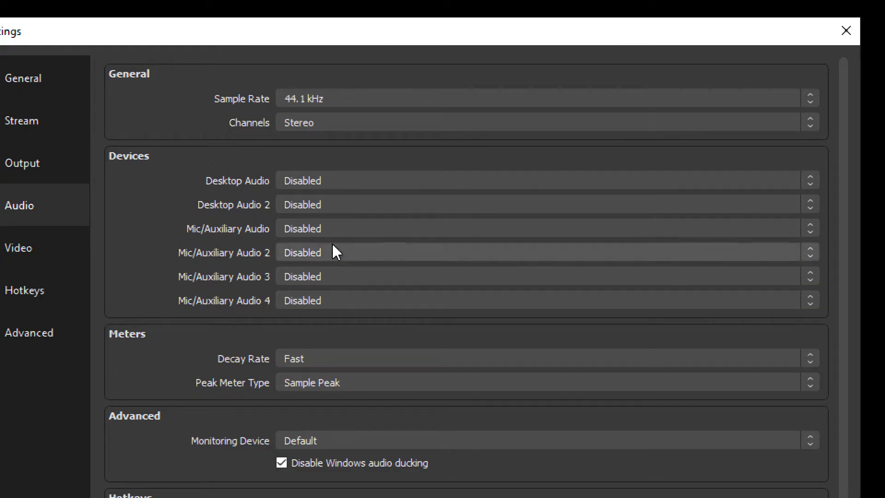
Set Desktop Audio to Default and Mic/Auxiliary Audio to Microphone (Realtek(R) Audio).
left_click(338, 180)
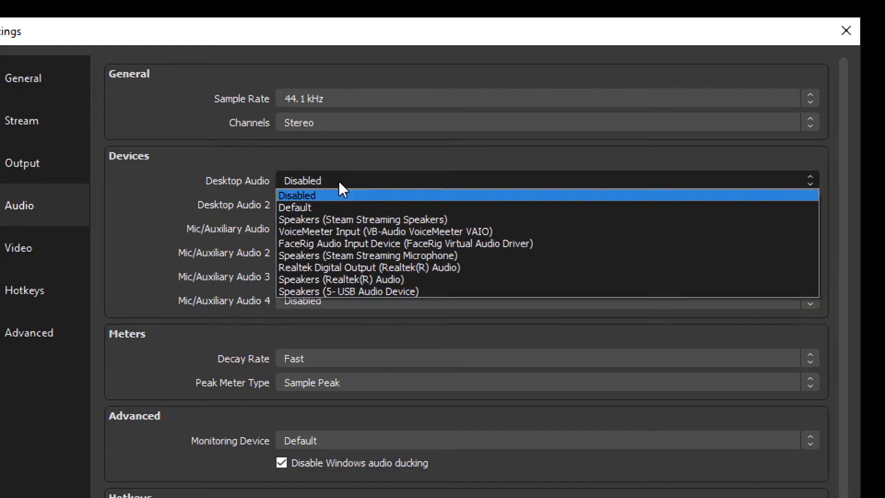
left_click(299, 209)
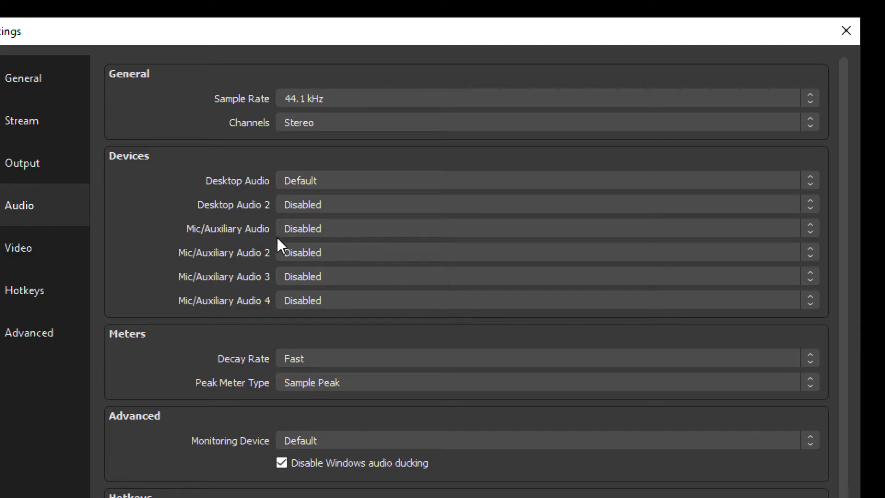
left_click(305, 237)
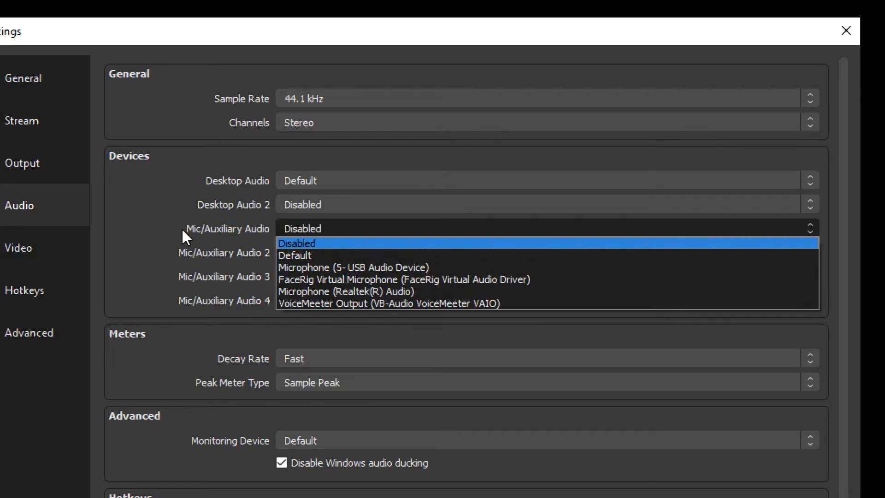
left_click(368, 290)
left_click(345, 228)
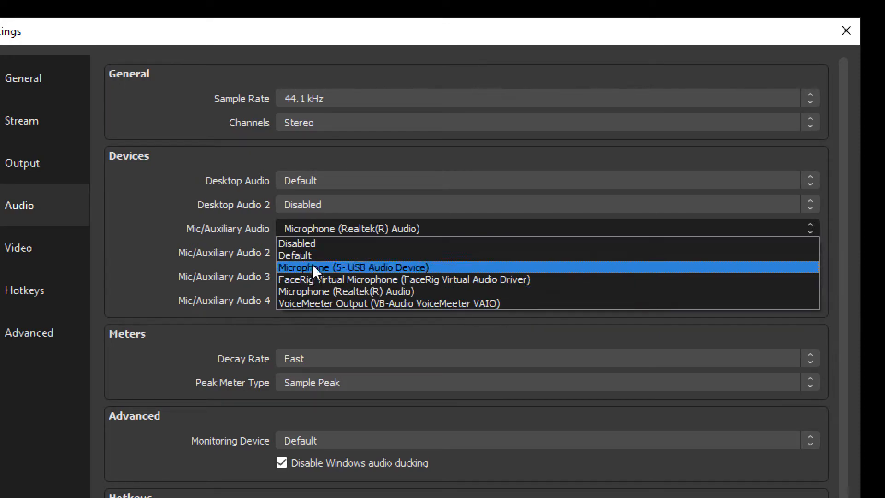
left_click(330, 292)
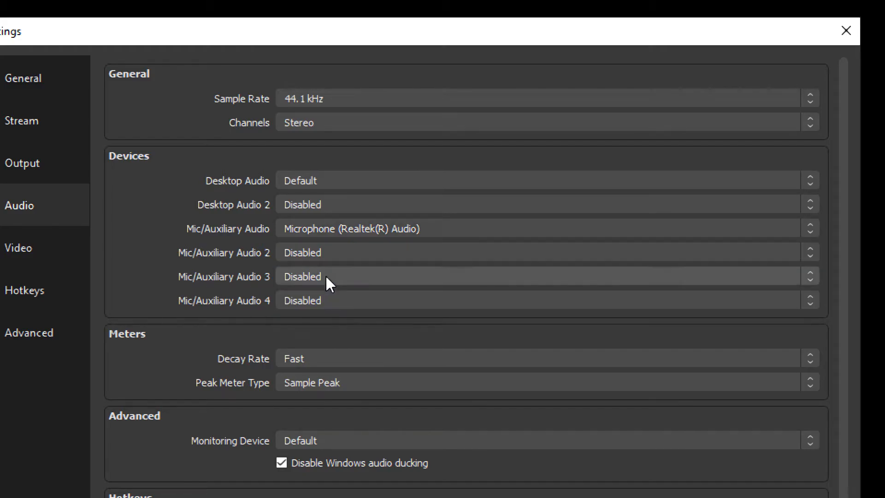
scroll(180, 323, "down", 3)
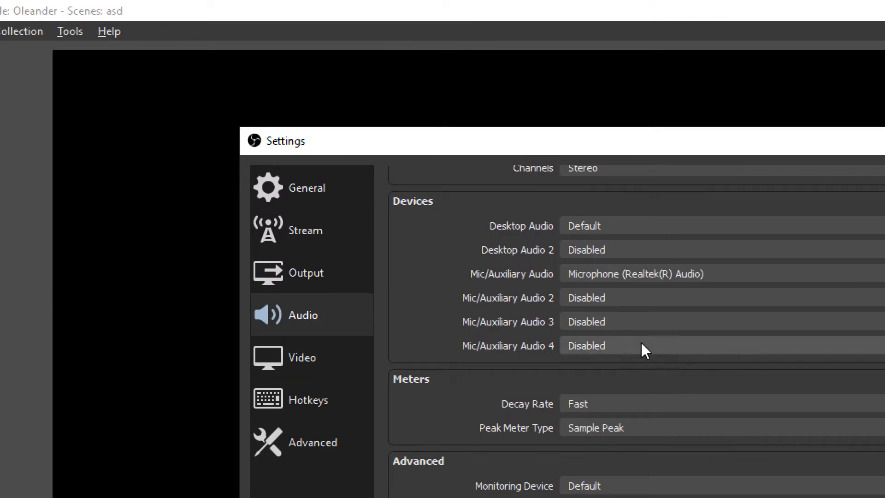
In the Video settings, set both the base (canvas) and output (scaled) resolution to 1280x720.
left_click(313, 360)
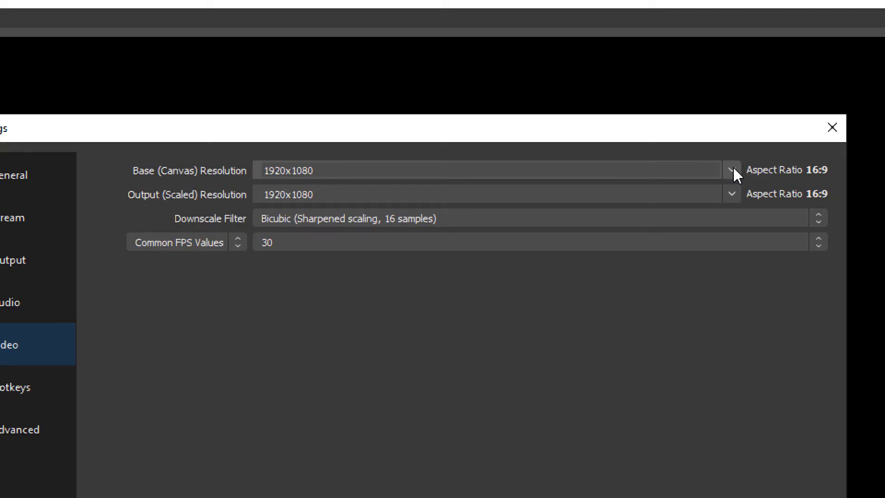
left_click(732, 171)
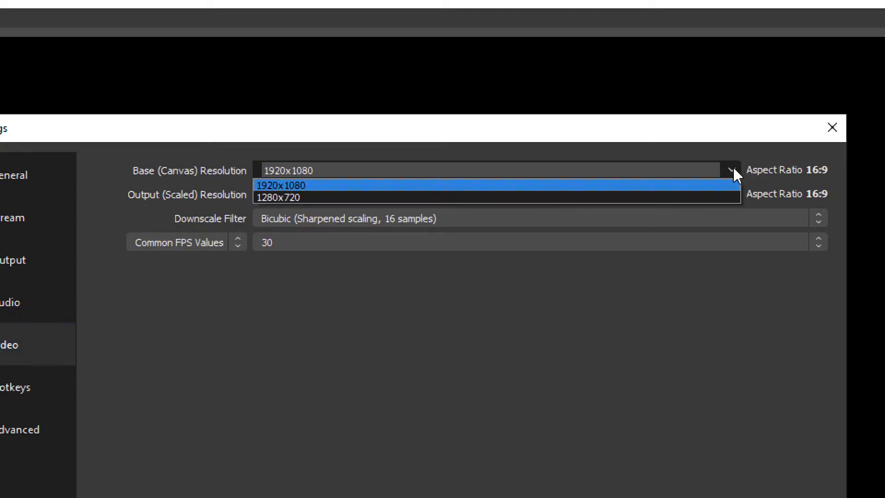
left_click(285, 198)
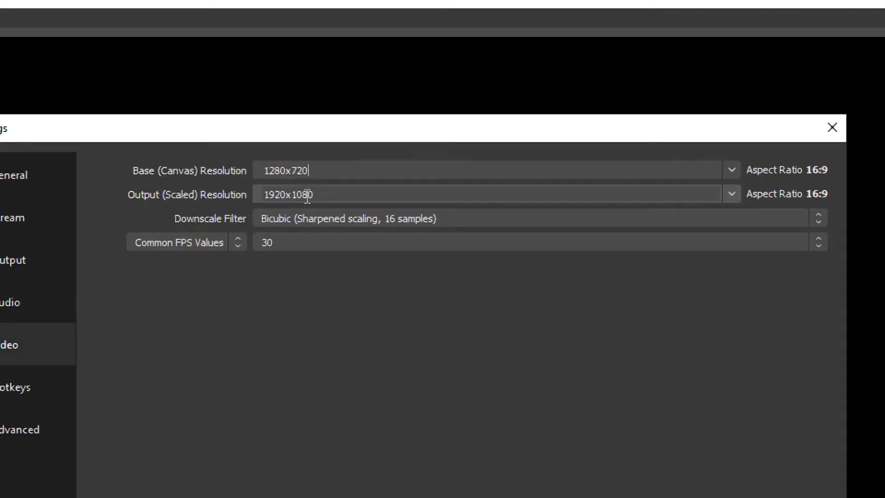
left_click(732, 194)
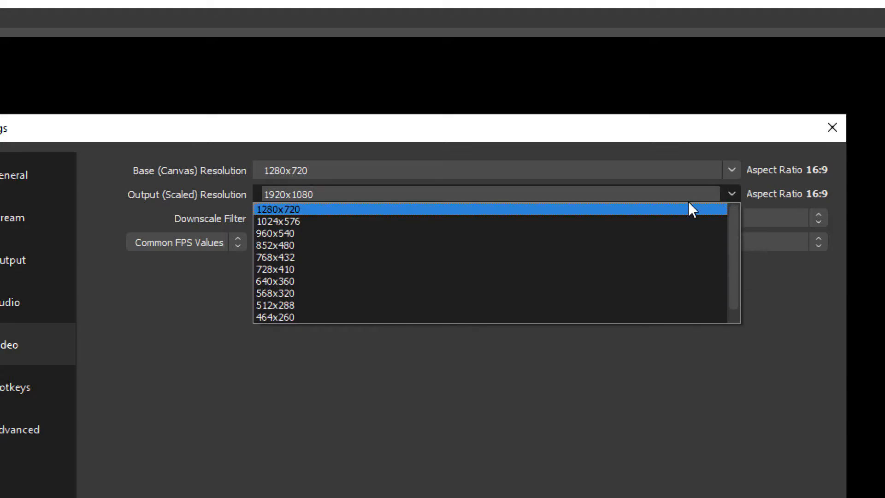
left_click(520, 209)
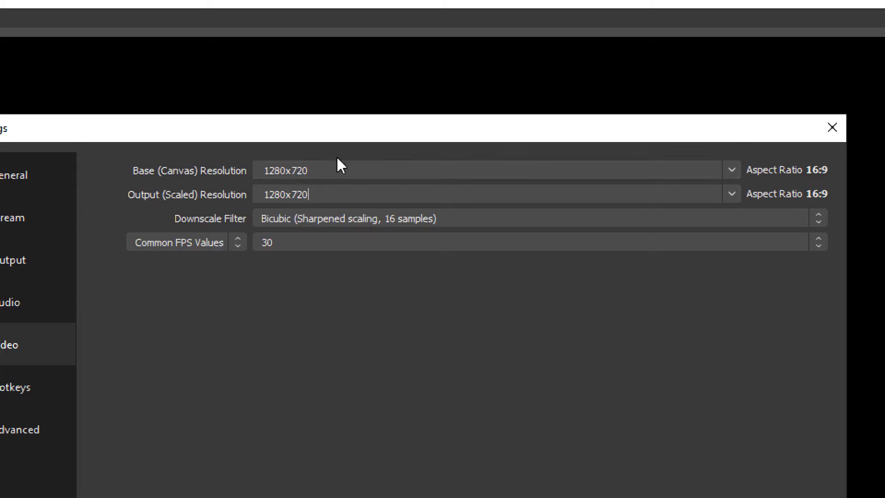
left_click(329, 172)
left_click(324, 195)
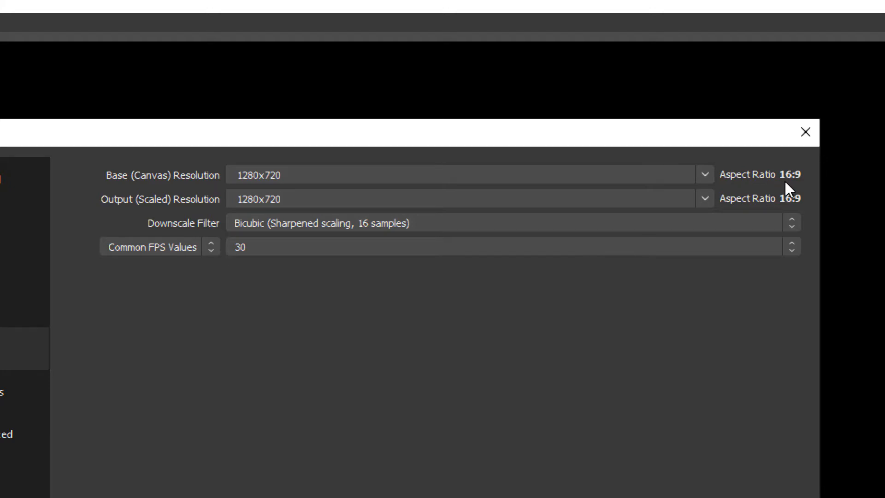
Select 30 as the common FPS value and open the Advanced settings.
left_click(309, 225)
left_click(317, 223)
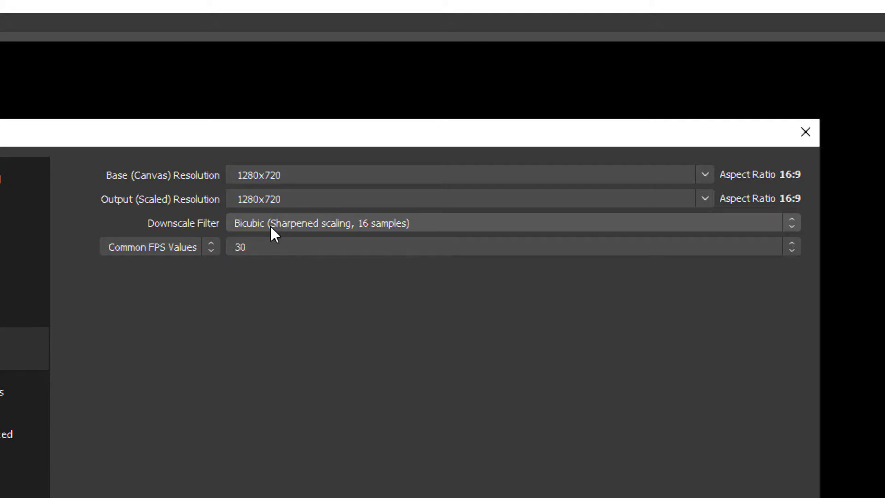
left_click(273, 248)
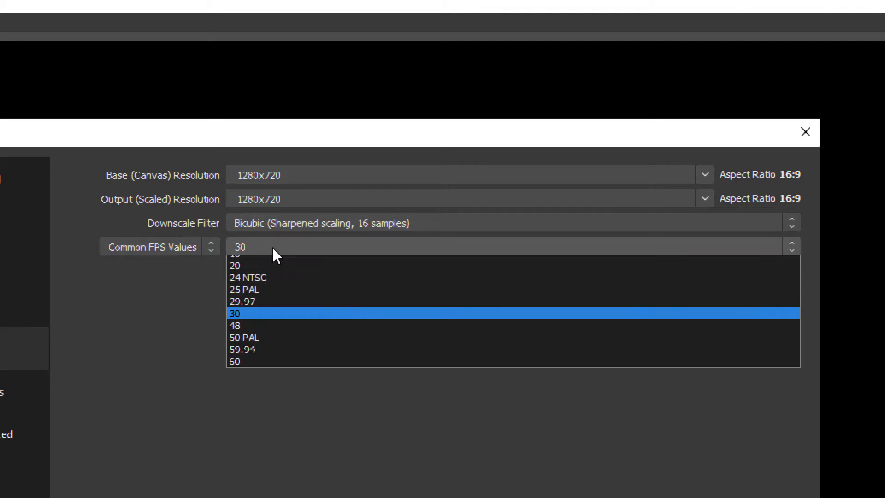
left_click(282, 249)
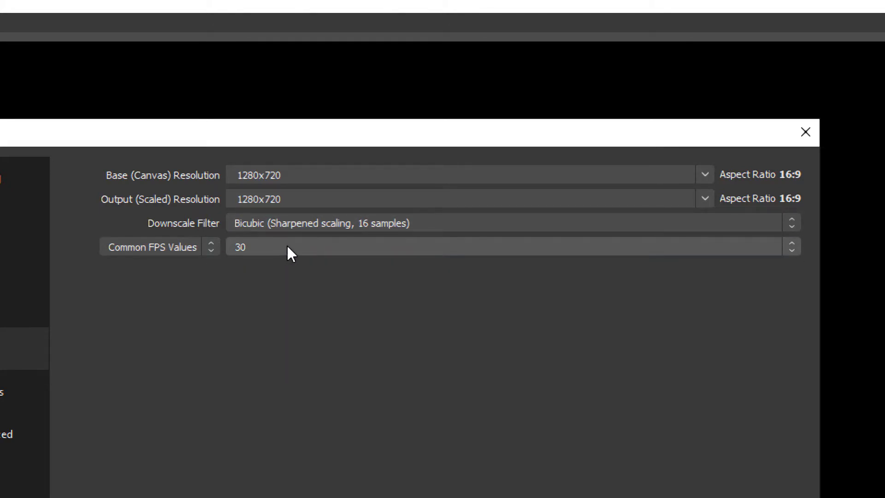
left_click(288, 247)
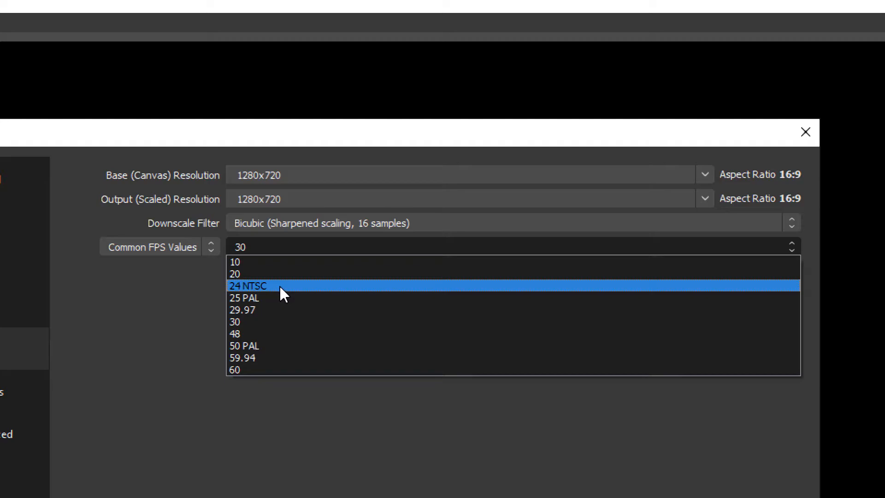
left_click(274, 318)
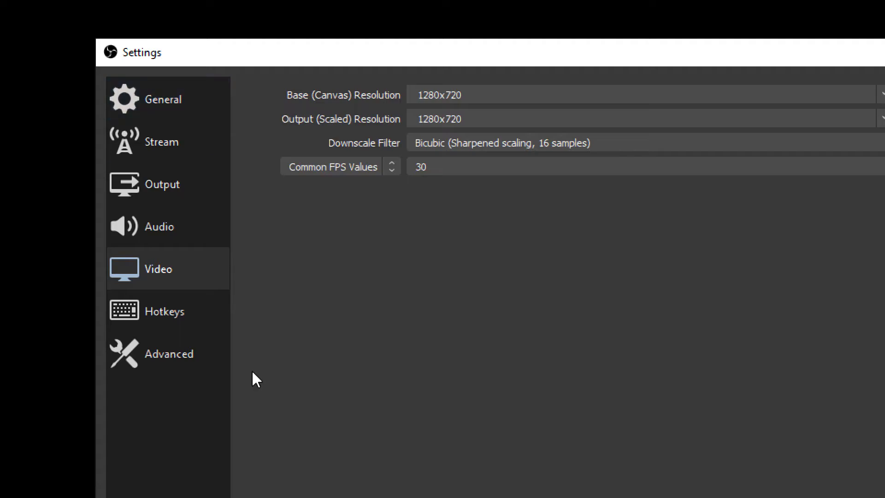
left_click(217, 358)
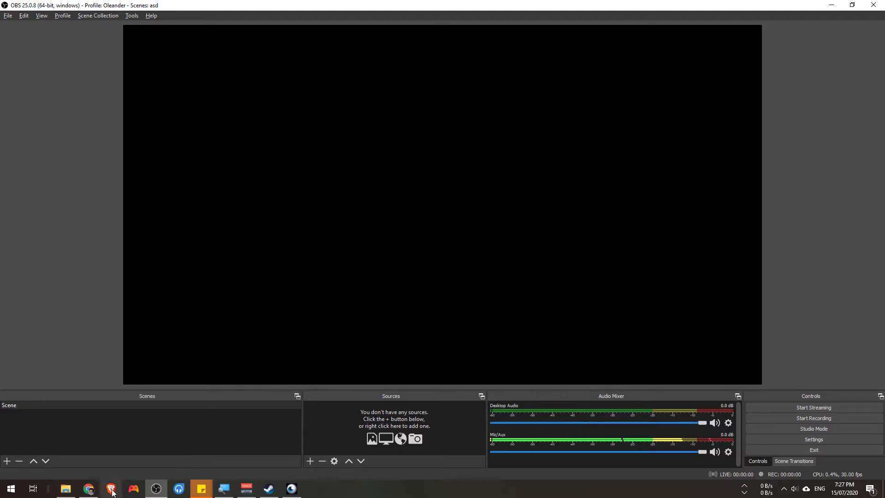
Switch to Chrome and load youtube.com in a new tab.
left_click(89, 489)
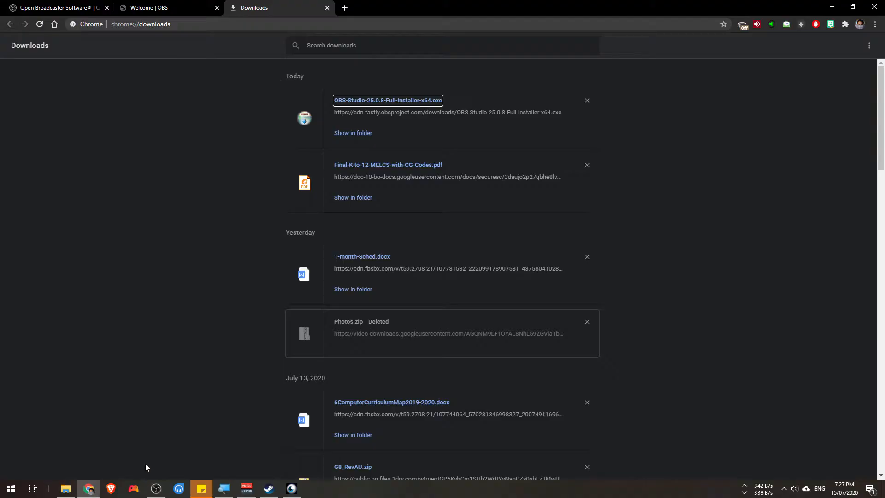
left_click(345, 8)
type("youtube.com")
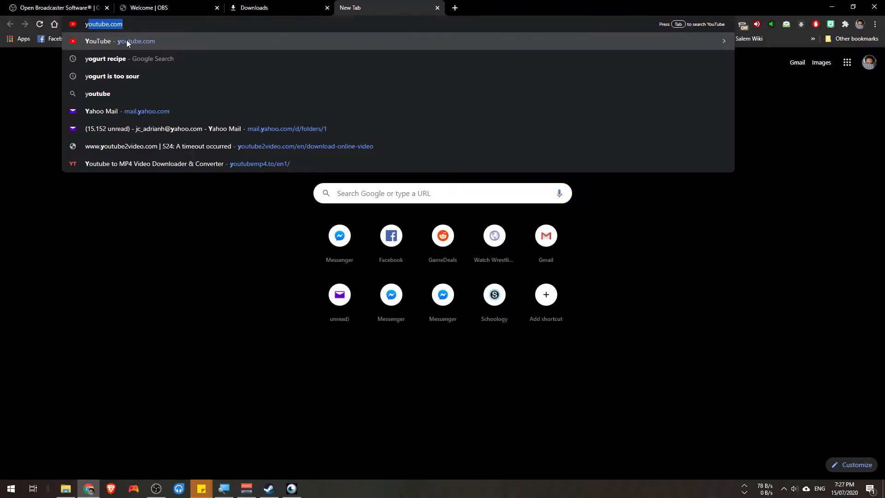
key("Return")
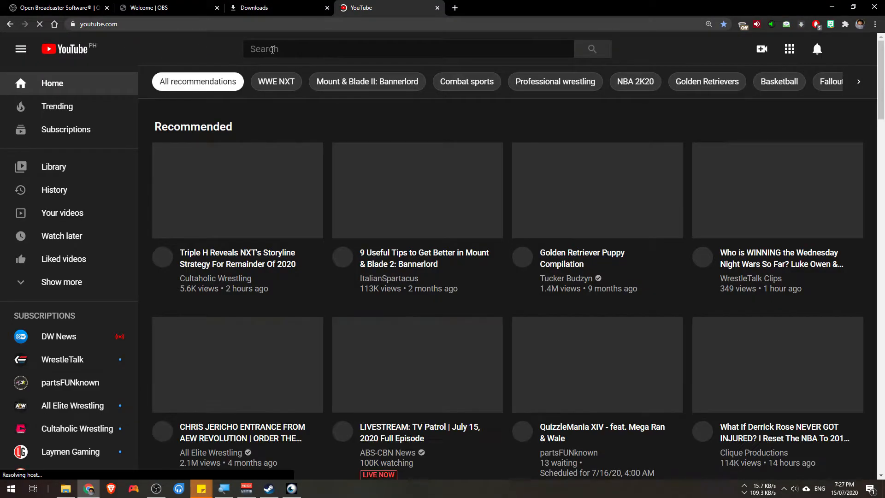
Play the Golden Retriever Puppy Compilation video and snap the browser to the left half of the display, beside the OBS Audio Mixer.
left_click(560, 262)
key("super+Left")
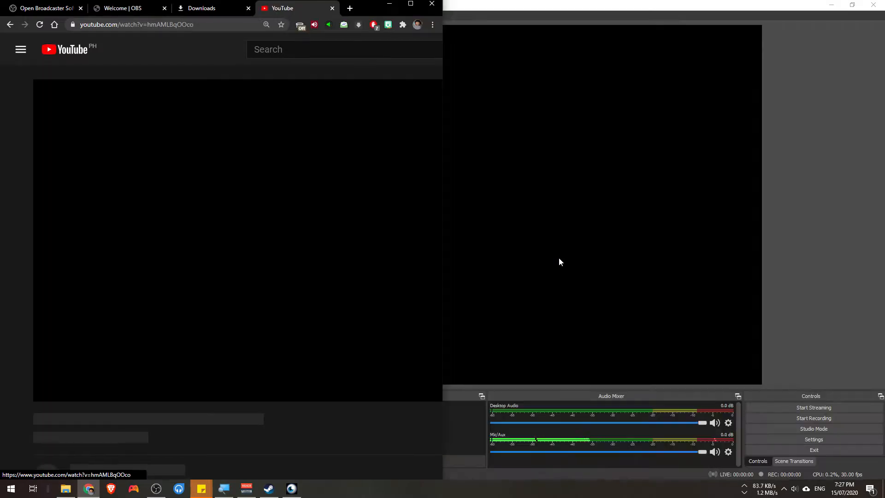
left_click(383, 254)
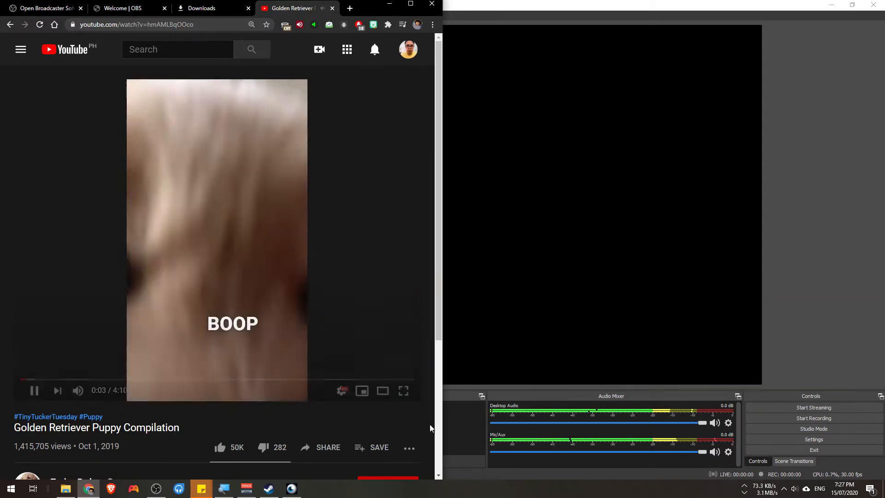
Pause the video, close the YouTube tab and return to OBS Studio.
left_click(29, 390)
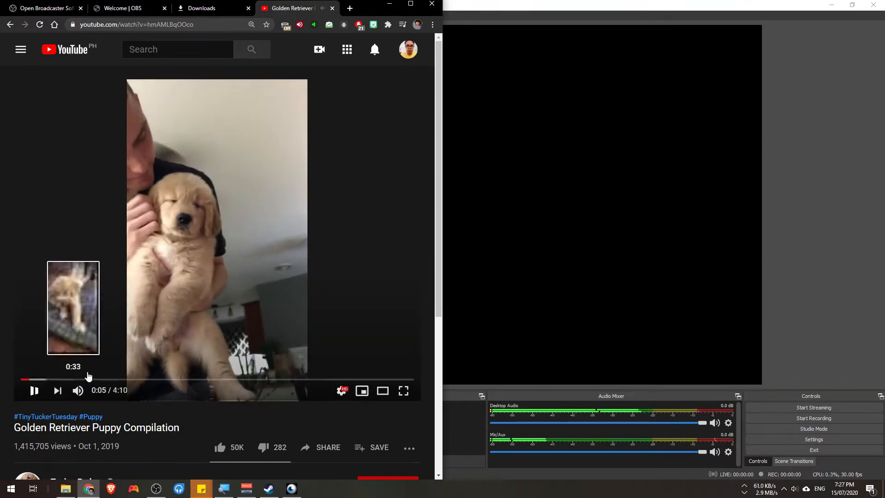
left_click(331, 9)
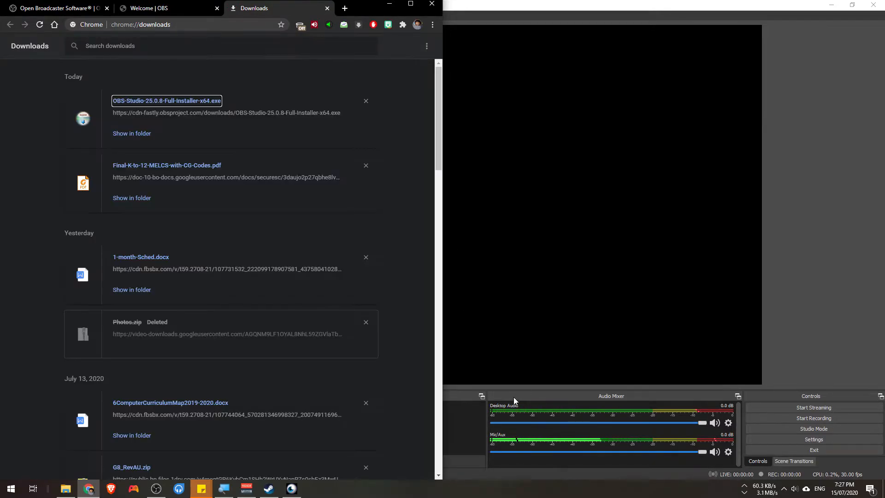
left_click(516, 396)
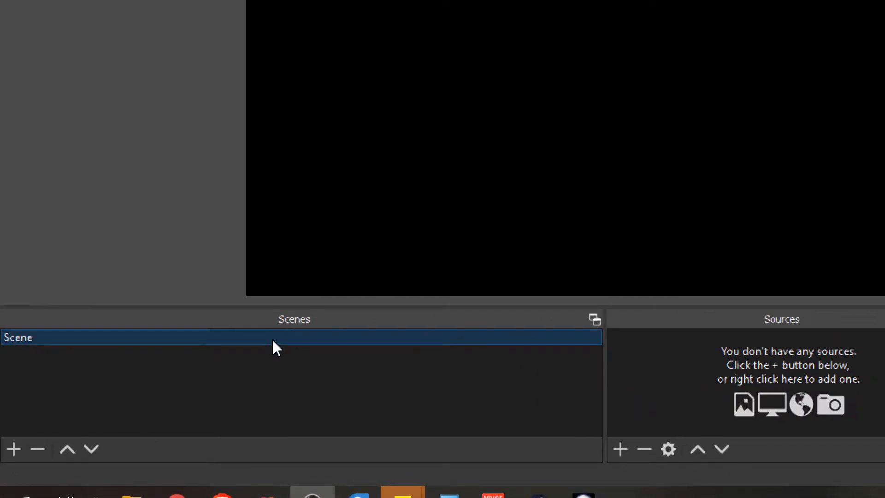
Add a new Window Capture source to the scene that captures the [chrome.exe]: Downloads - Google Chrome window.
left_click(619, 449)
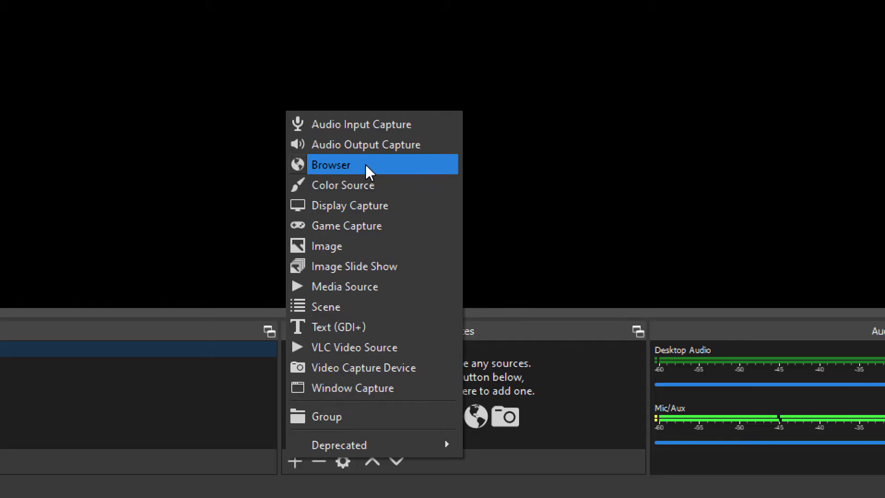
left_click(353, 388)
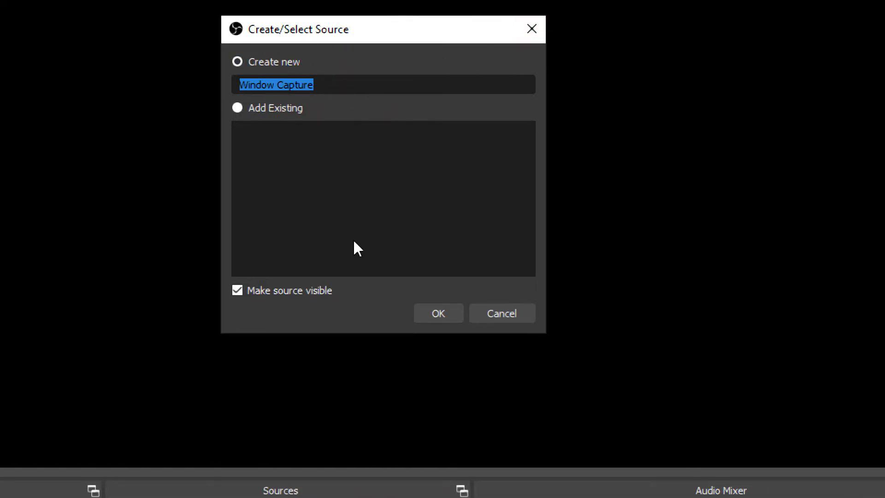
left_click(452, 312)
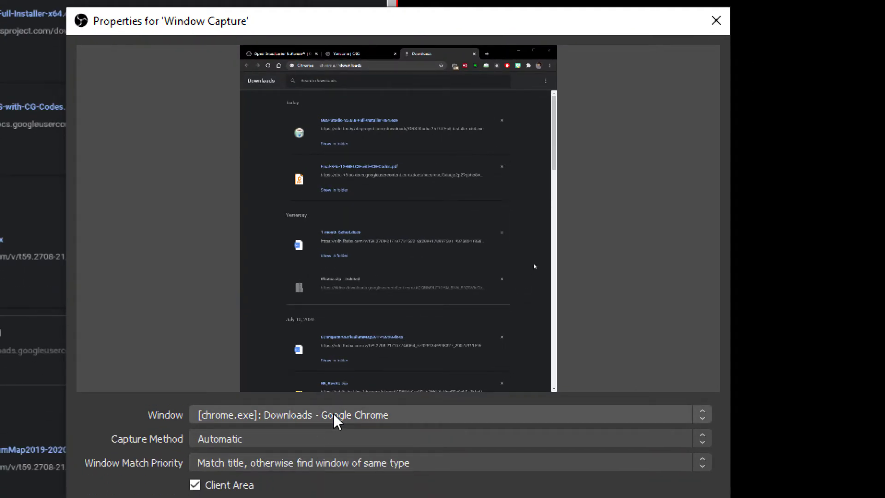
left_click(333, 414)
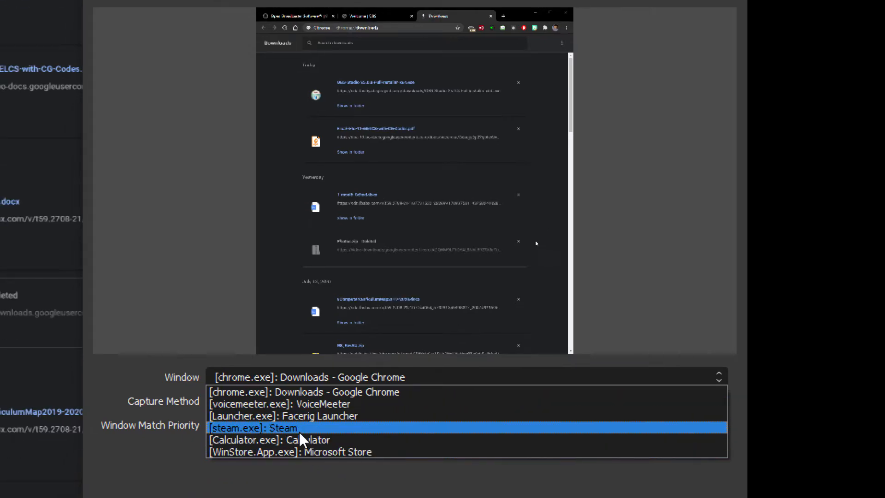
left_click(321, 393)
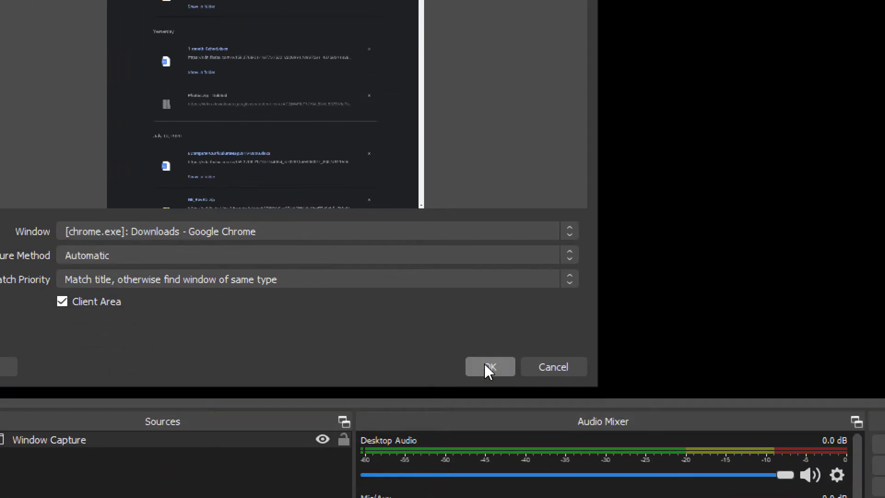
left_click(489, 368)
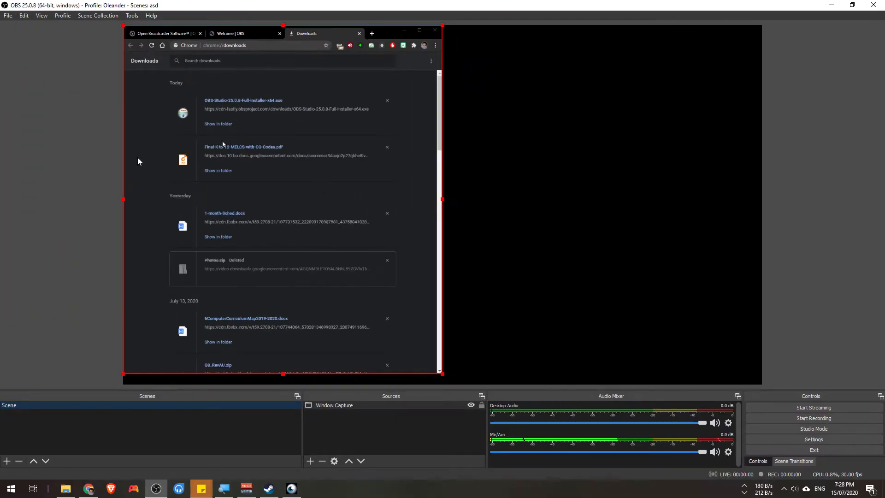
Maximize the Chrome Downloads window and scale its Window Capture source in OBS Studio to span the full canvas width.
left_click_drag(442, 373, 404, 267)
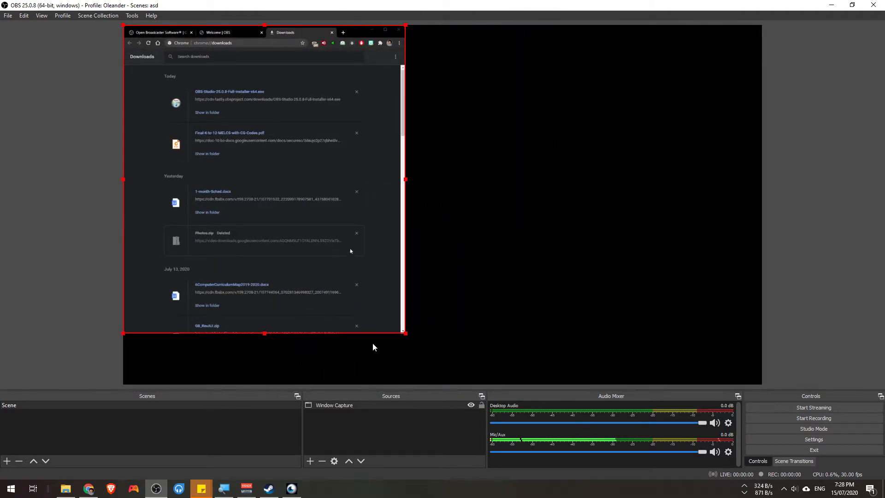
left_click(87, 485)
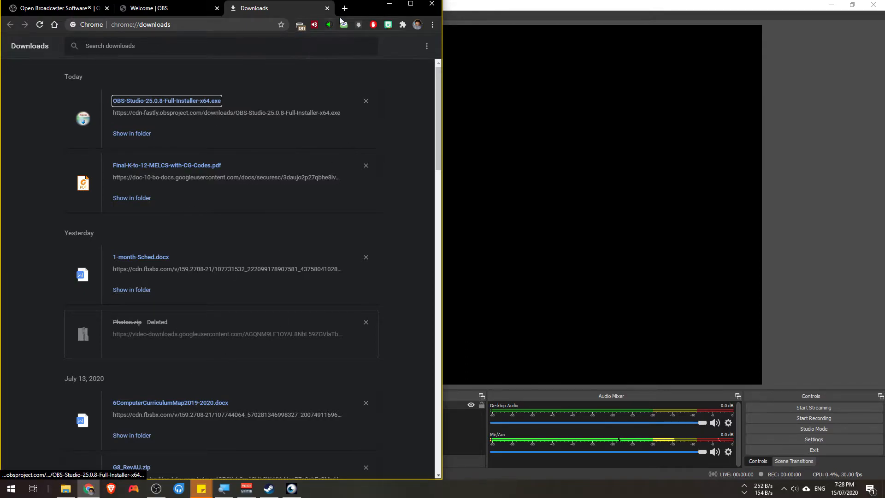
left_click_drag(368, 14, 457, 79)
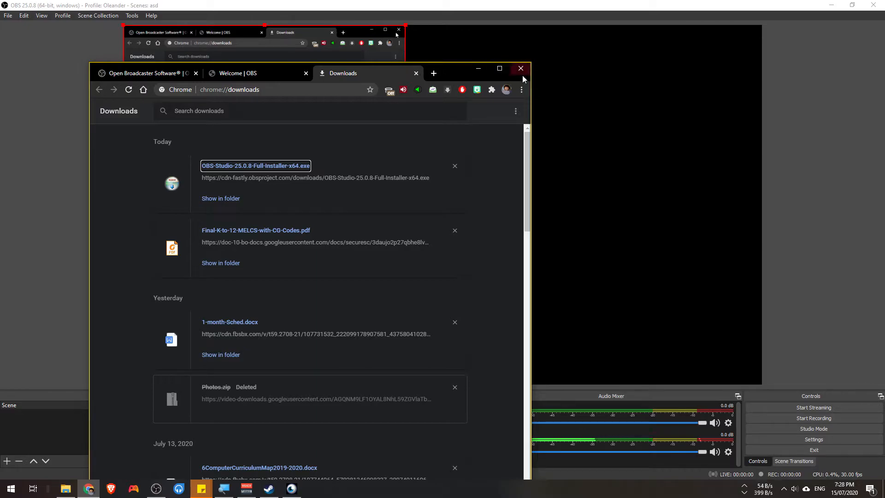
left_click(502, 69)
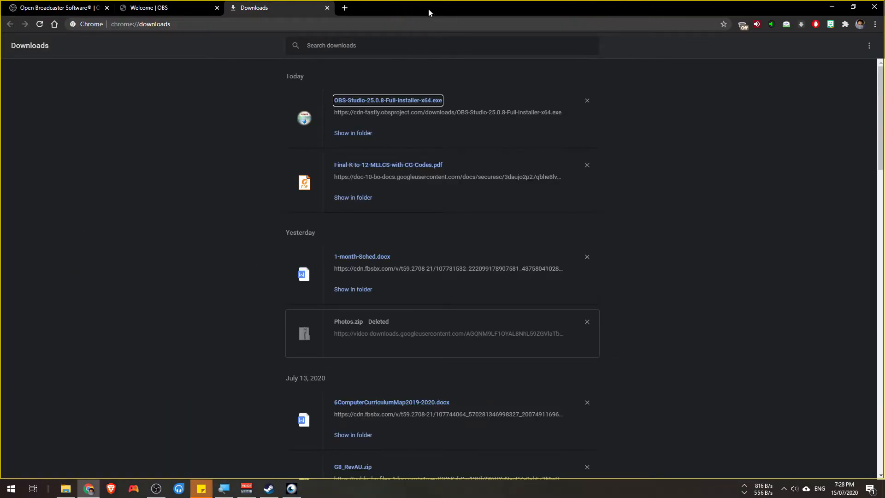
left_click(156, 489)
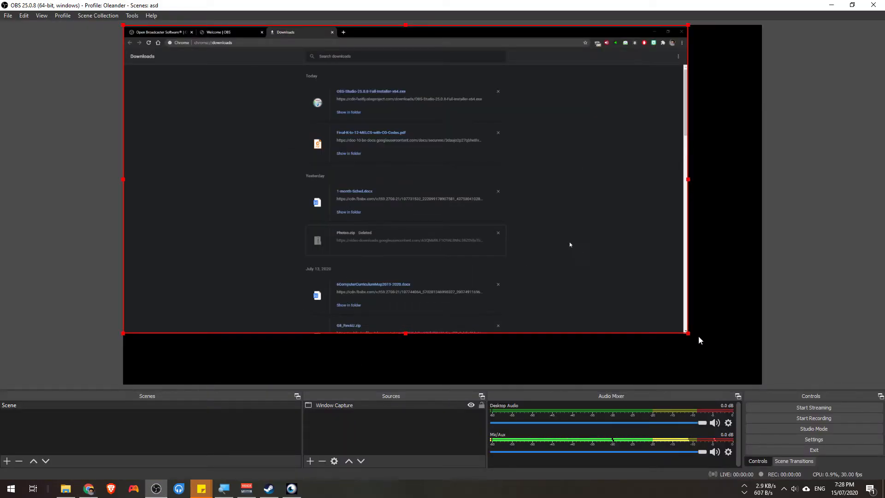
left_click_drag(689, 333, 764, 375)
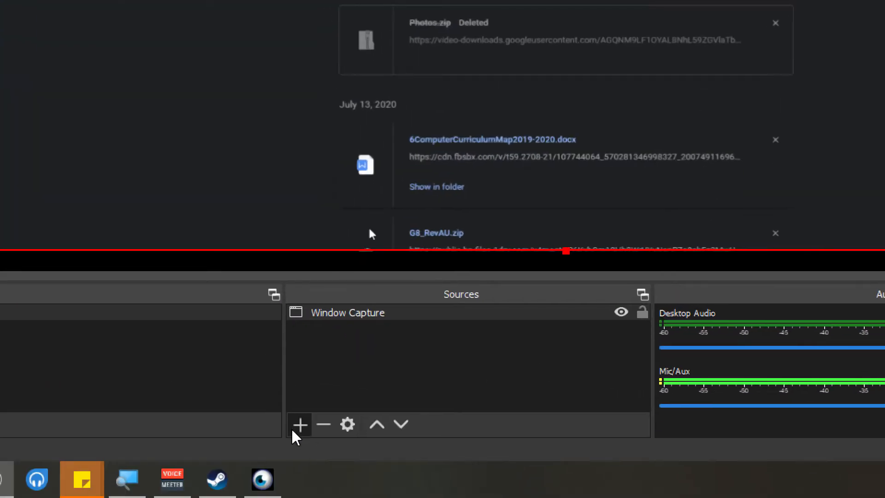
Add a new Text (GDI+) source to the scene with the text "Lesson 1: About Myself".
left_click(295, 425)
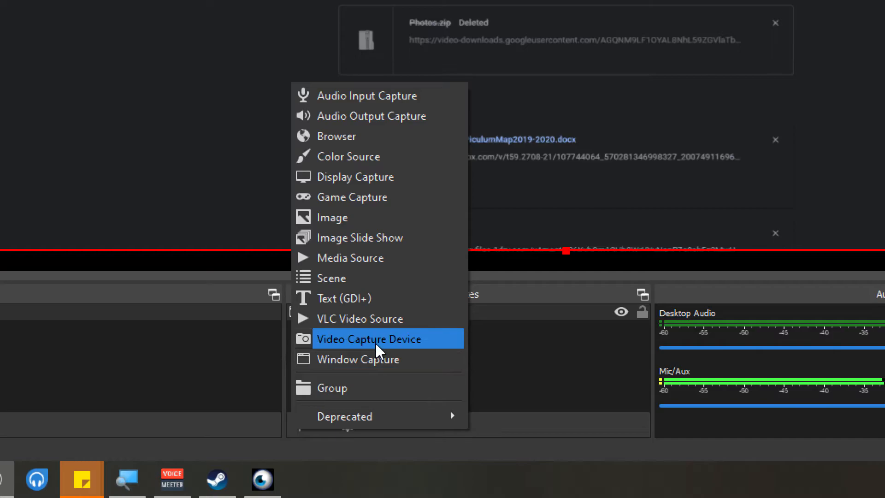
left_click(347, 302)
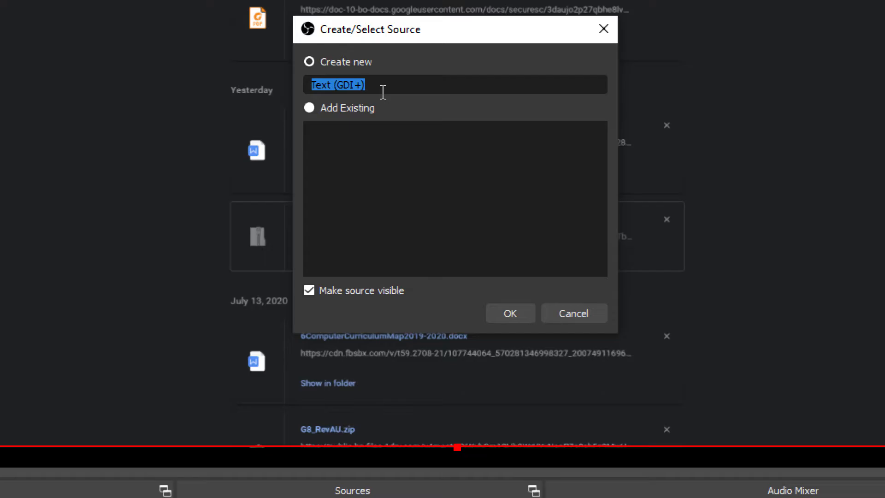
left_click(511, 313)
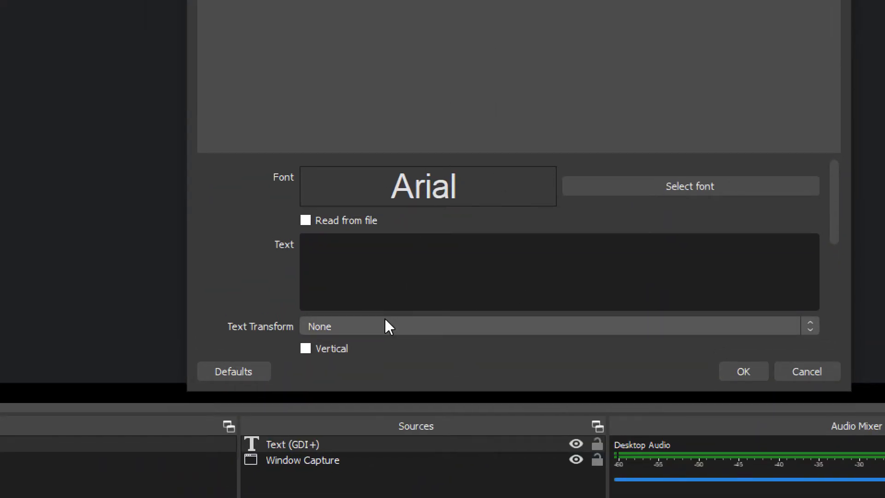
left_click(396, 272)
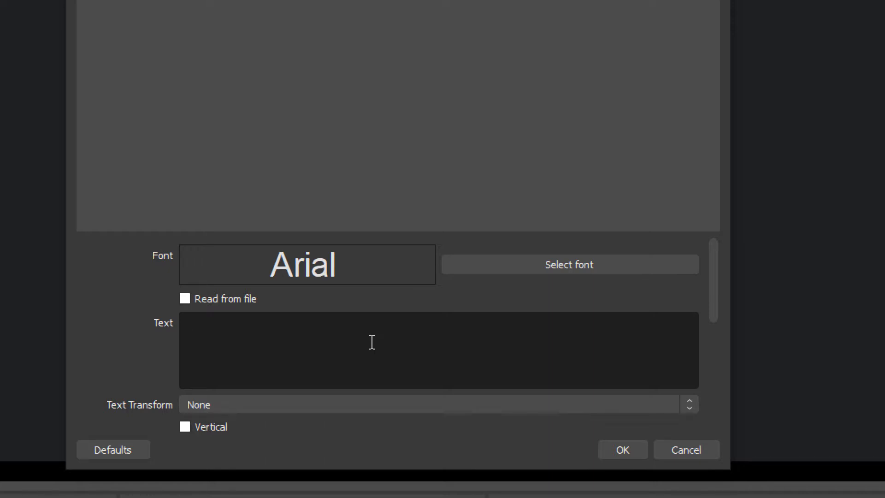
type("Lesson 1: Ab")
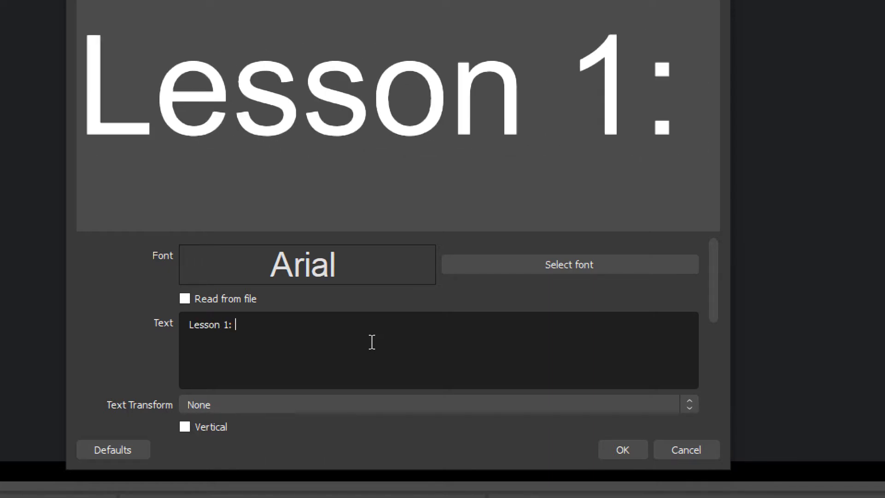
type("out Myse")
type("lf")
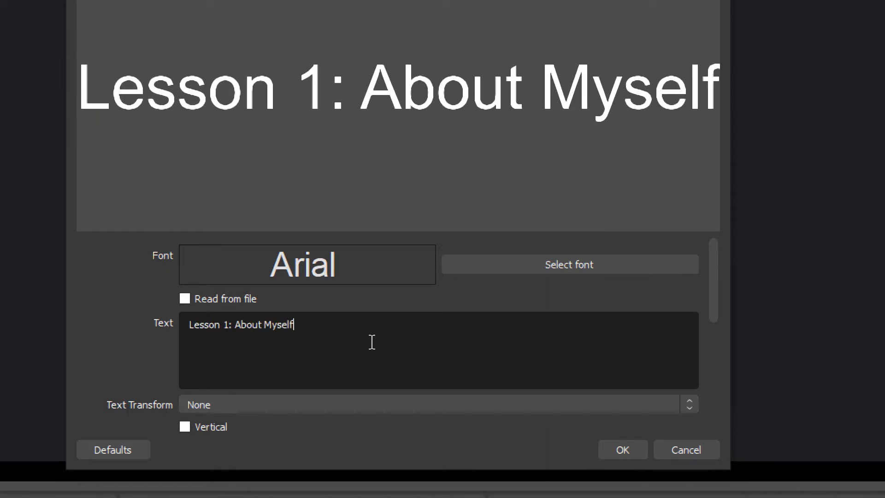
left_click(625, 448)
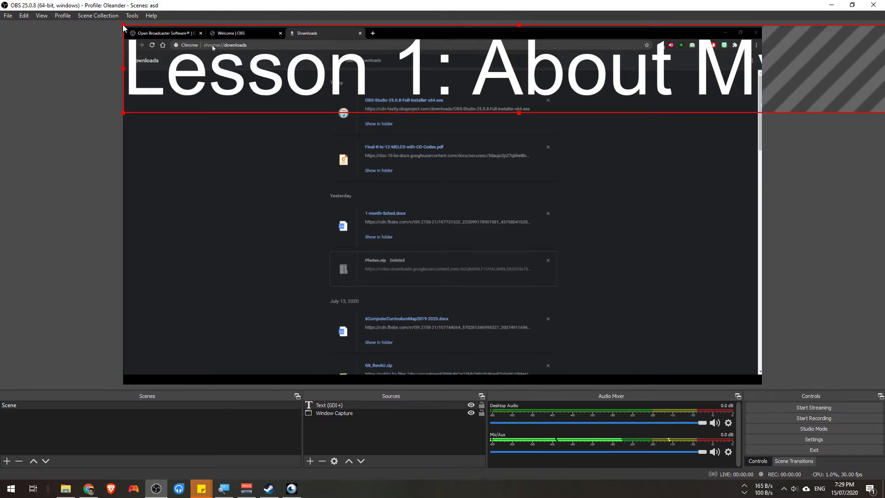
Shrink the lesson title text and place it in the lower-left corner of the canvas.
left_click_drag(124, 27, 161, 366)
left_click_drag(408, 337, 222, 364)
left_click(221, 372)
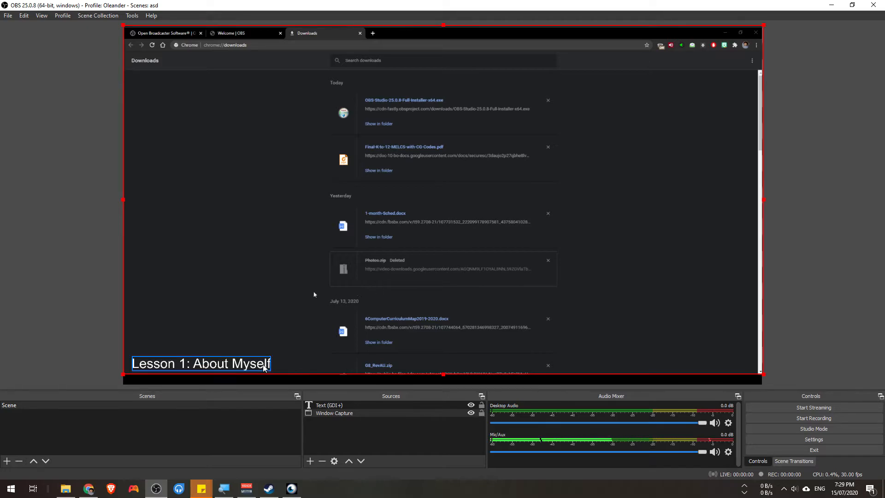
Add a new Display Capture source for Display 1: 1920x1080 @ 0,0 with the cursor captured.
left_click(310, 461)
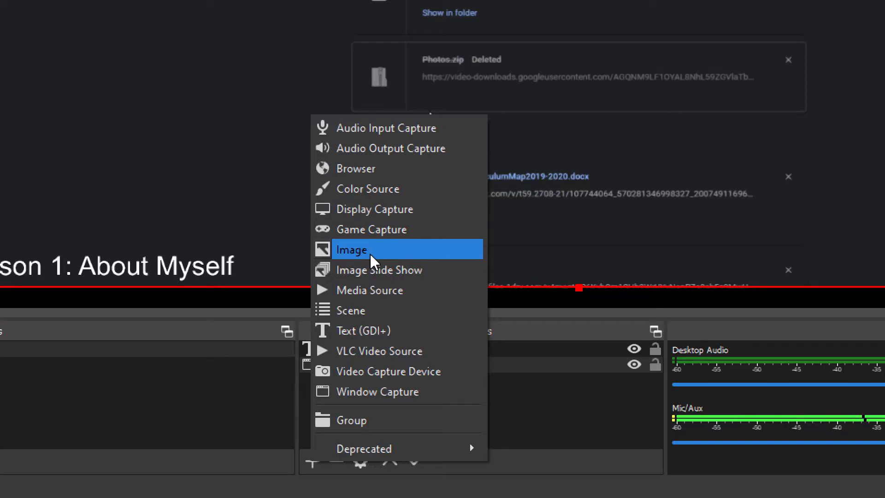
left_click(357, 210)
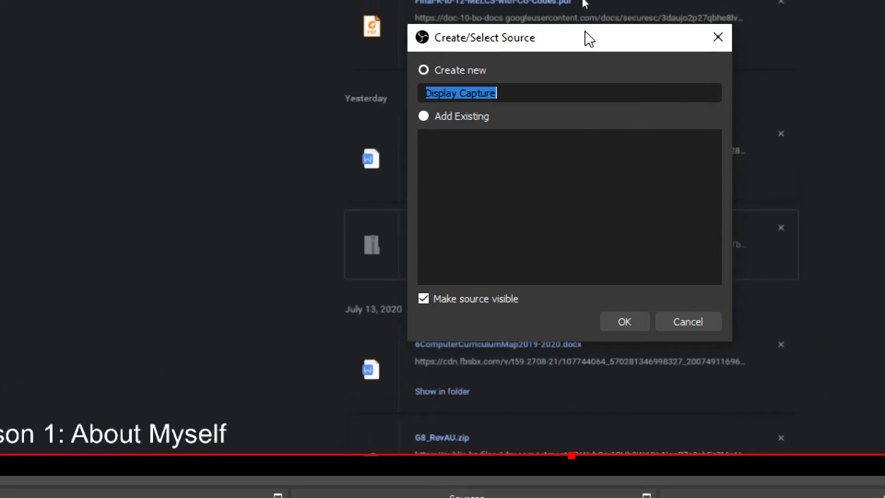
left_click(640, 326)
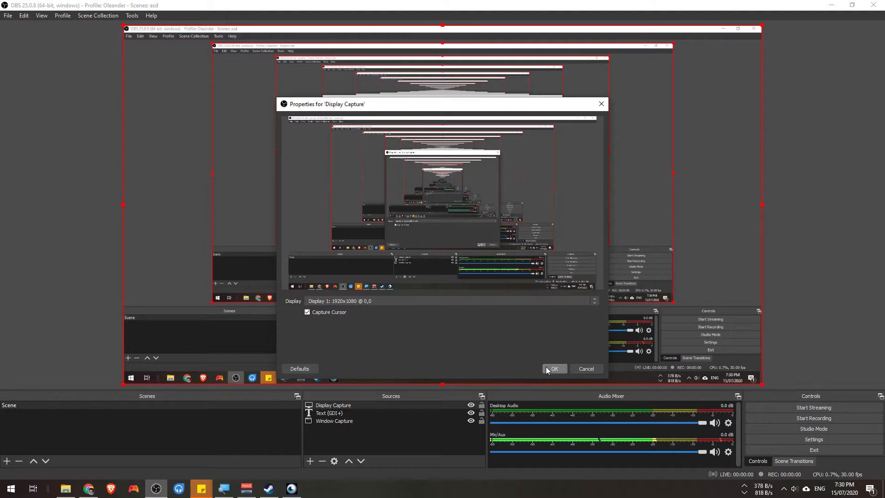
left_click(555, 369)
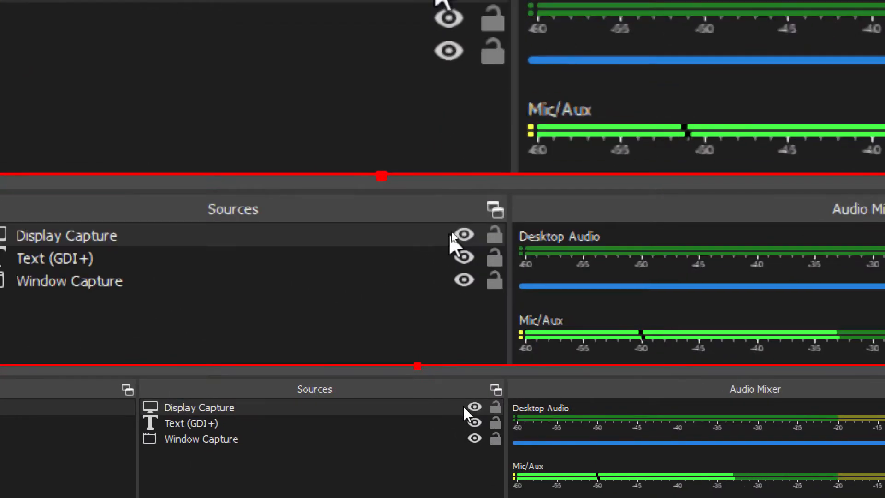
Toggle the visibility of the Display Capture, Text (GDI+) and Window Capture sources, leaving only Display Capture hidden.
left_click(473, 405)
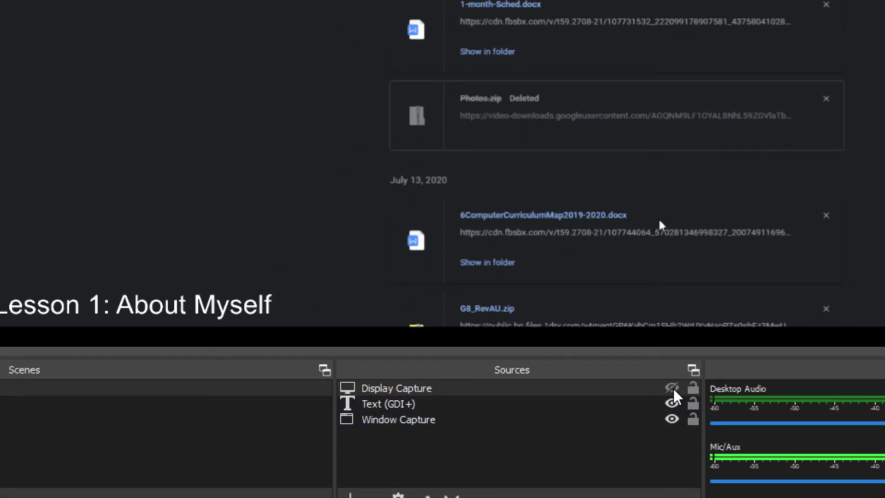
left_click(557, 423)
left_click(671, 390)
left_click(672, 390)
left_click(672, 404)
left_click(673, 405)
left_click(672, 389)
left_click(672, 404)
left_click(672, 405)
left_click(673, 388)
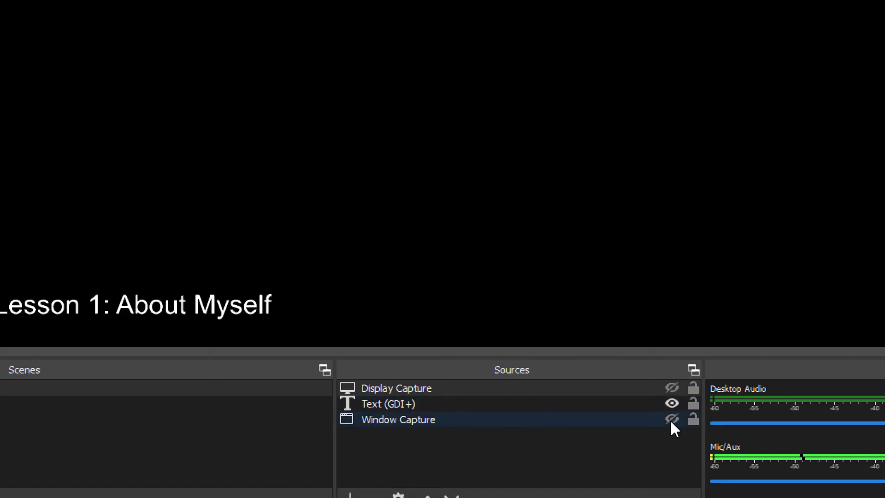
left_click(672, 388)
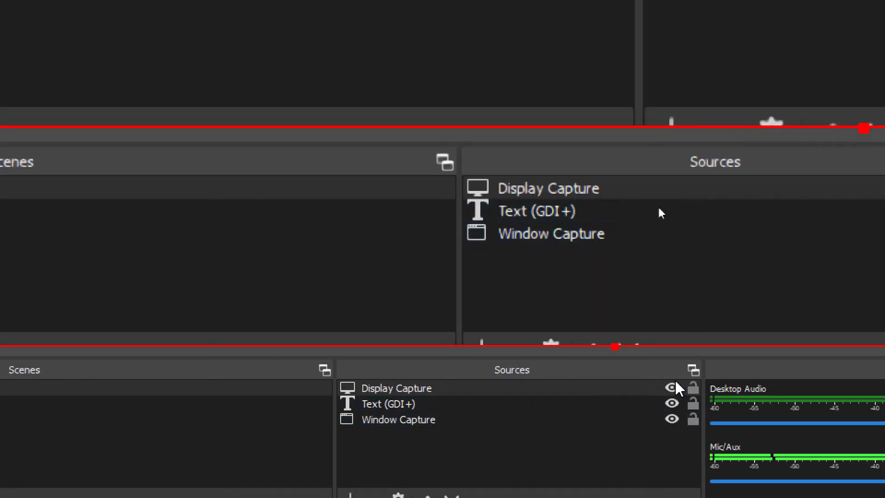
left_click(674, 389)
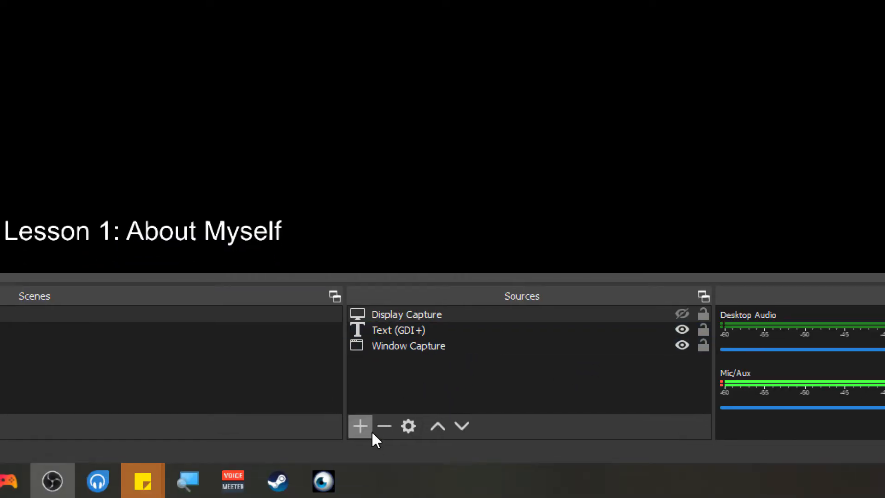
Switch to WPS Office, start the slide show of Robotics Introduction 2019.pptx and return to OBS Studio.
left_click(366, 428)
left_click(648, 388)
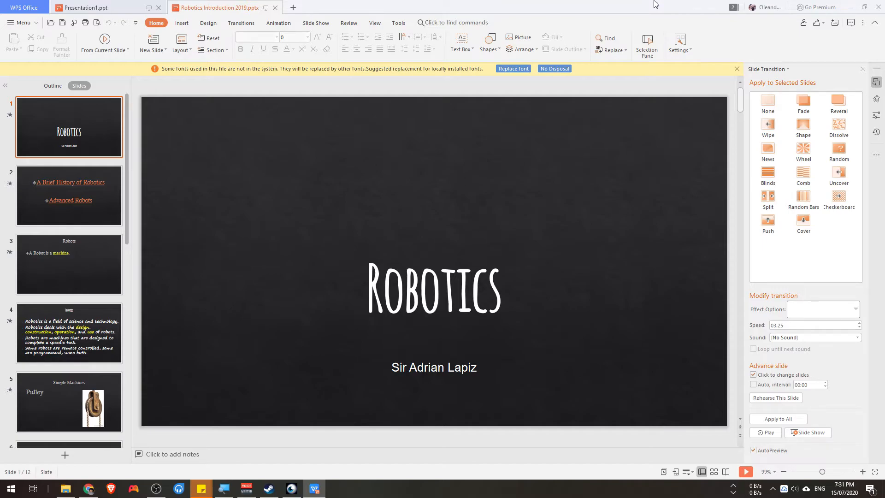
key("F5")
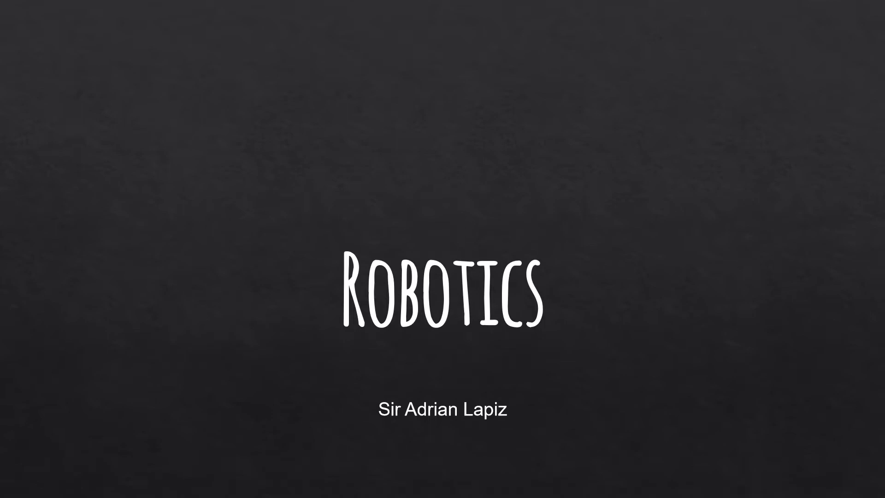
key("alt+Tab")
key("alt+Tab")
key("alt+Tab")
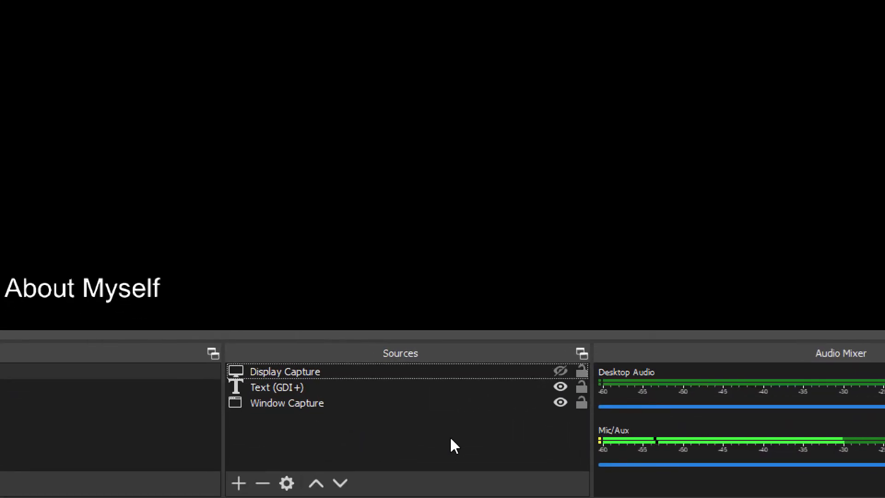
Hide the existing Window Capture source and remove it from the scene.
left_click(401, 402)
left_click(555, 402)
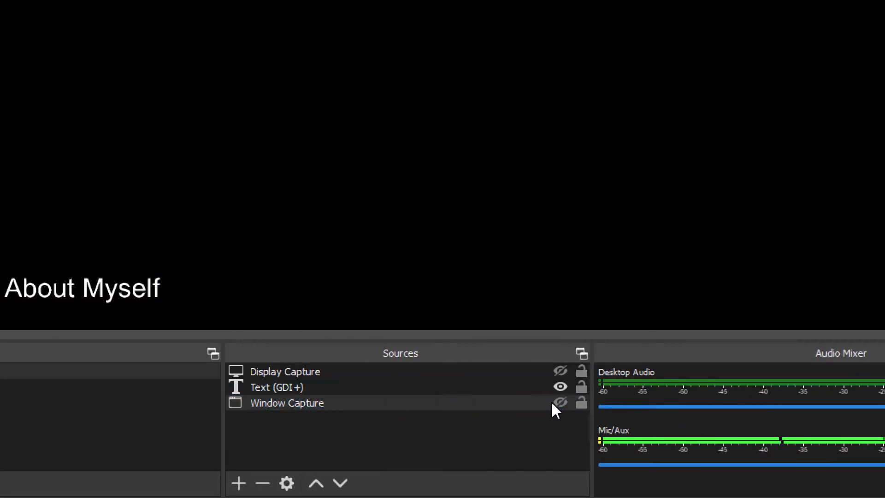
left_click(240, 484)
left_click(579, 448)
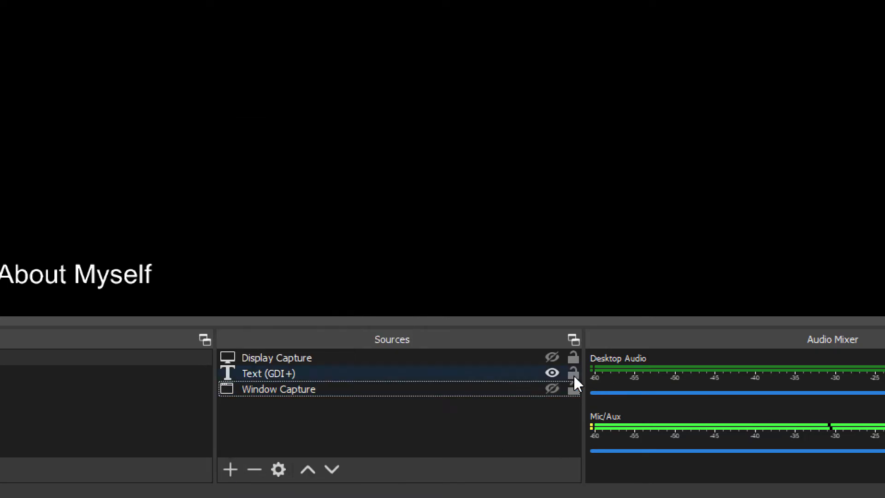
right_click(444, 392)
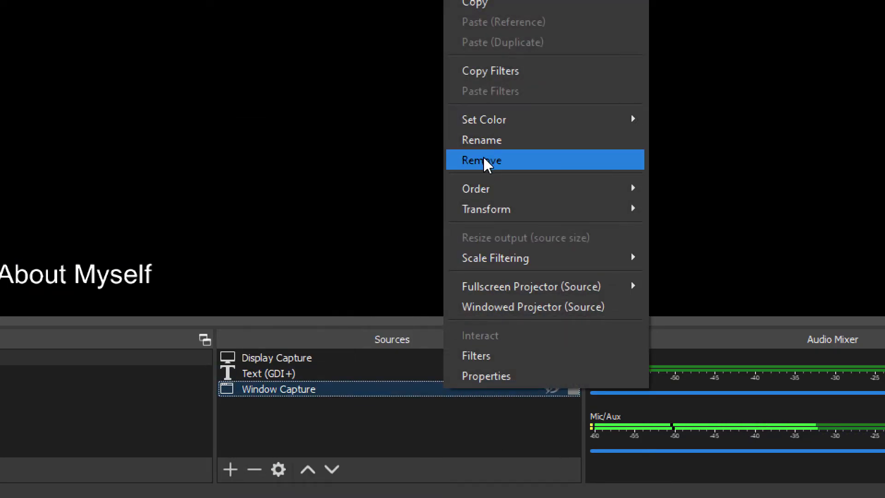
left_click(483, 160)
left_click(564, 59)
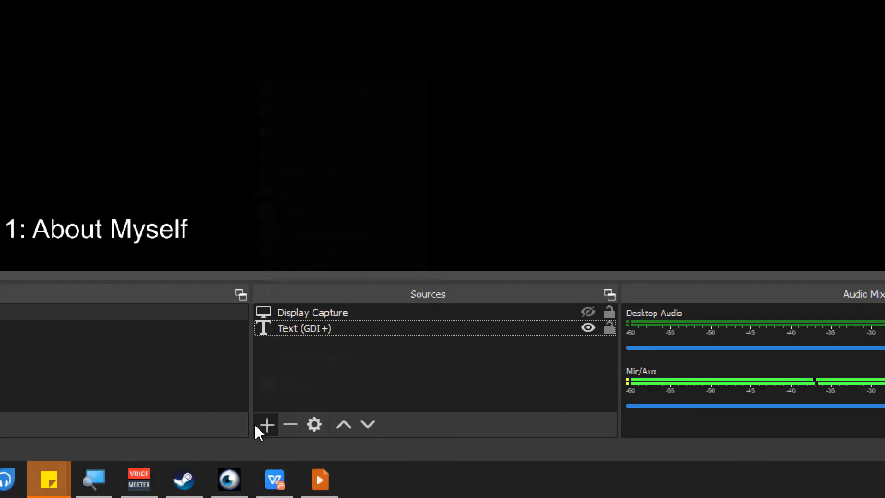
Add a new Window Capture source that captures [wpp.exe]: WPS Presentation Slide Show - [Robotics Introduction 2019.pptx].
left_click(266, 424)
left_click(324, 354)
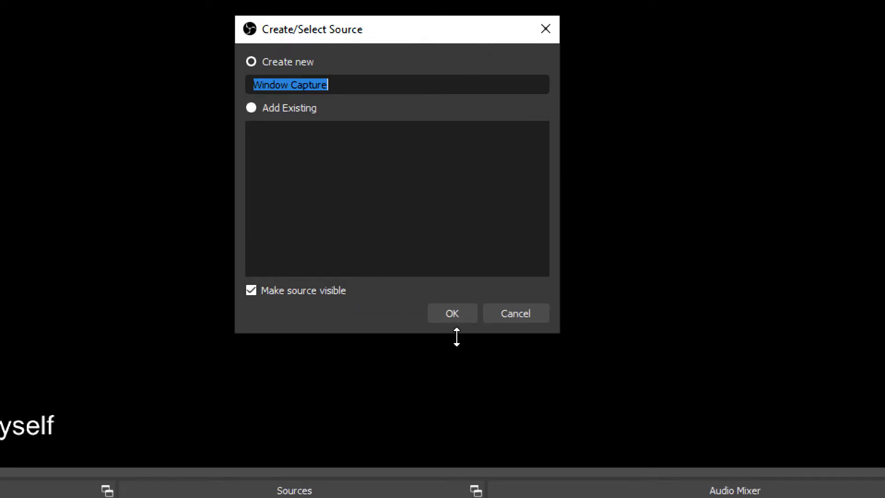
left_click(493, 266)
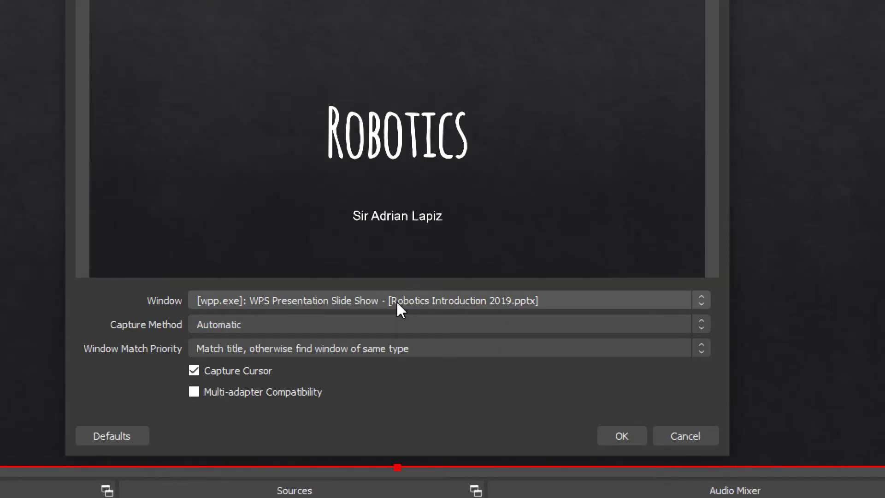
left_click(396, 301)
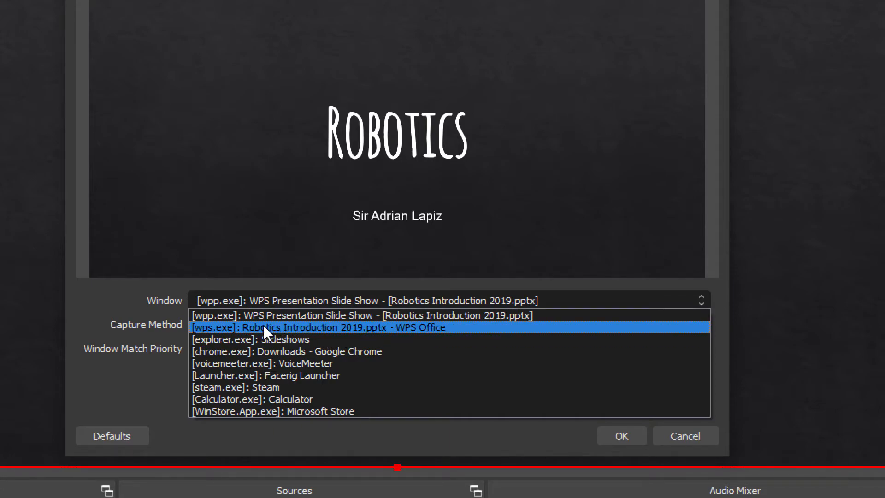
left_click(324, 327)
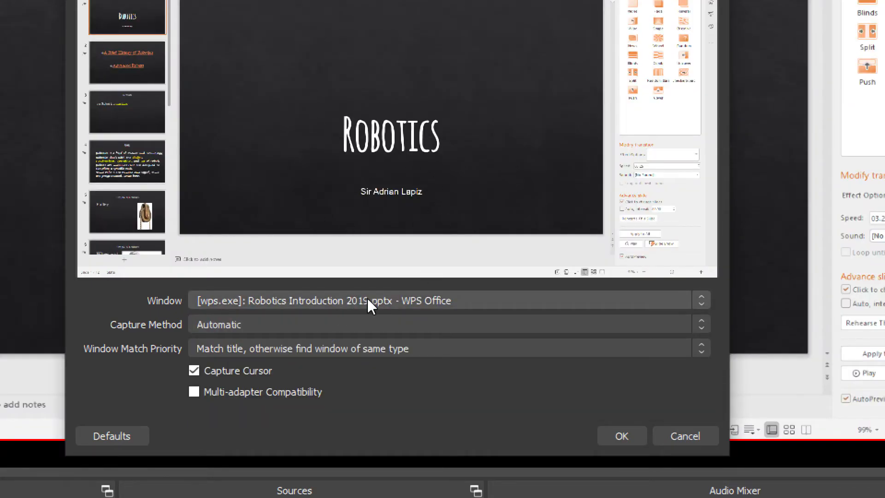
left_click(367, 300)
left_click(338, 312)
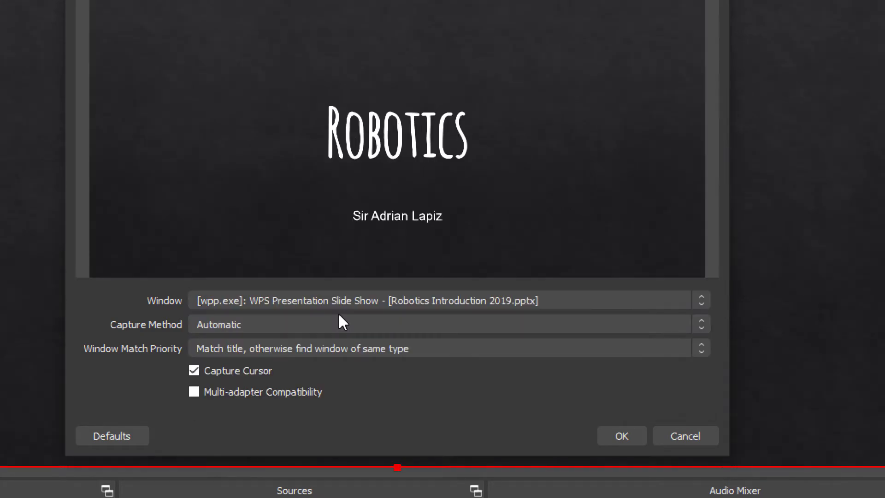
left_click(617, 436)
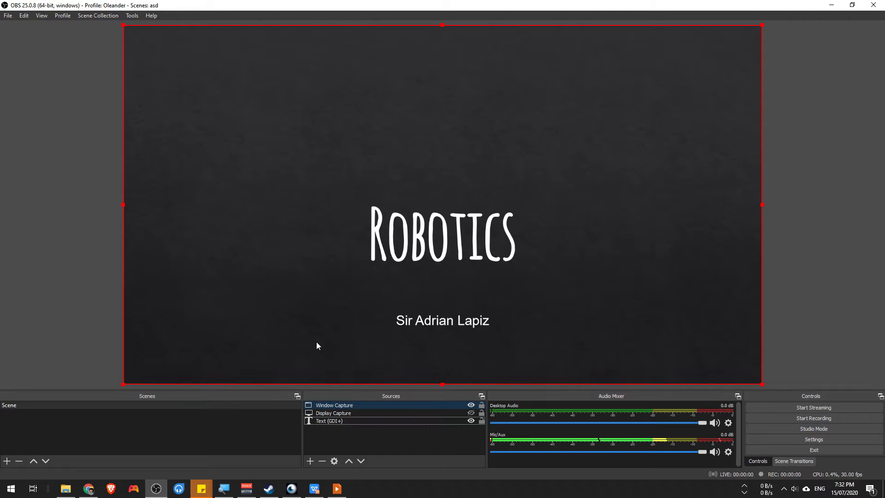
Add a new Video Capture Device source to the scene under its default name.
mouse_move(346, 486)
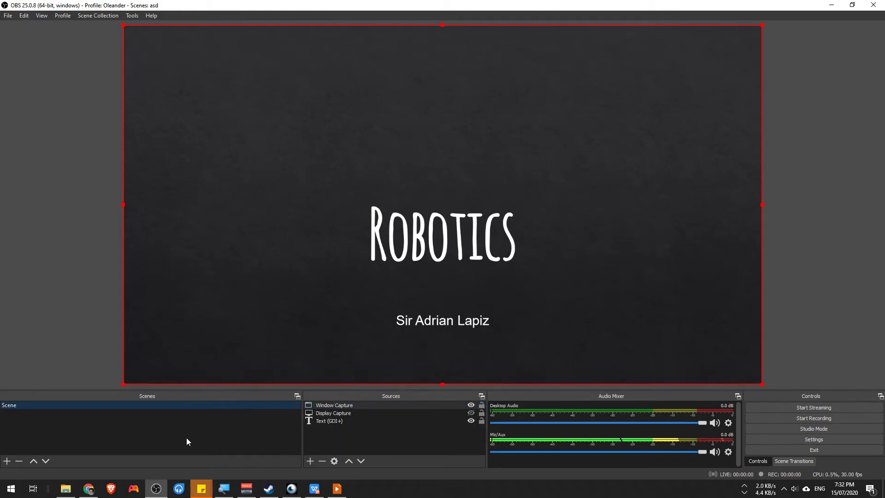
left_click(306, 462)
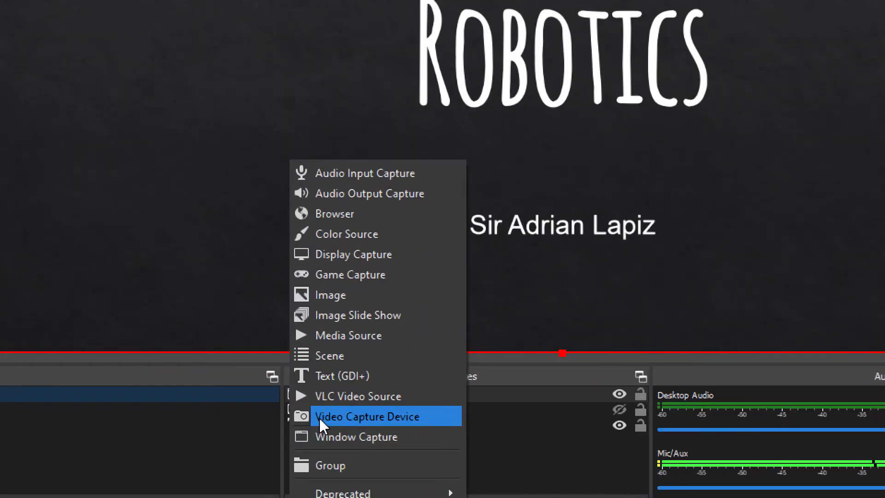
left_click(319, 417)
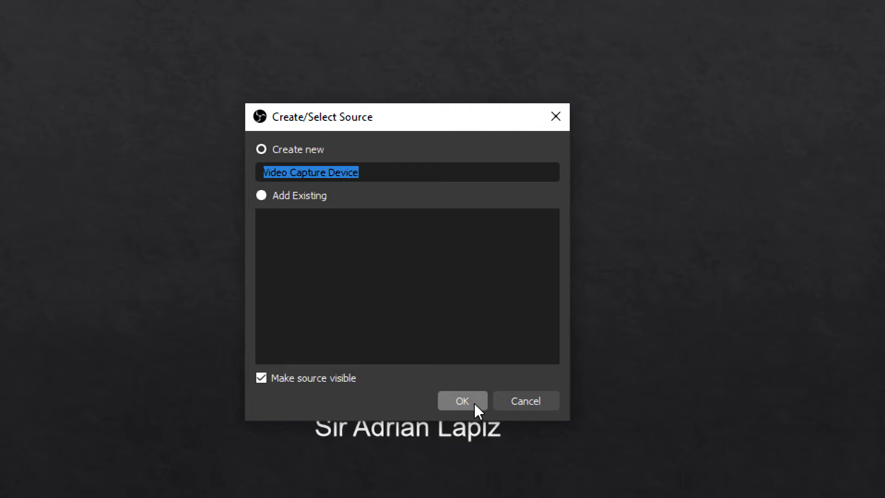
left_click(474, 403)
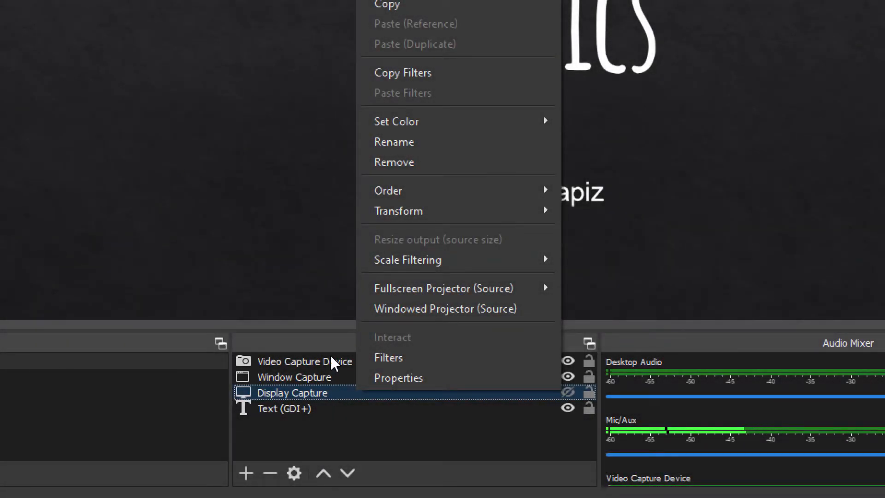
Set the Video Capture Device source's device to FaceRig Virtual Camera in its properties.
right_click(330, 354)
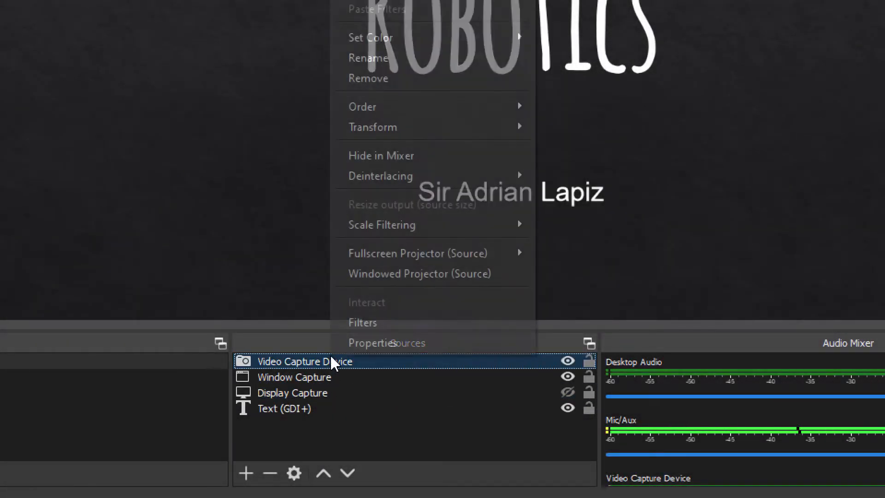
left_click(350, 344)
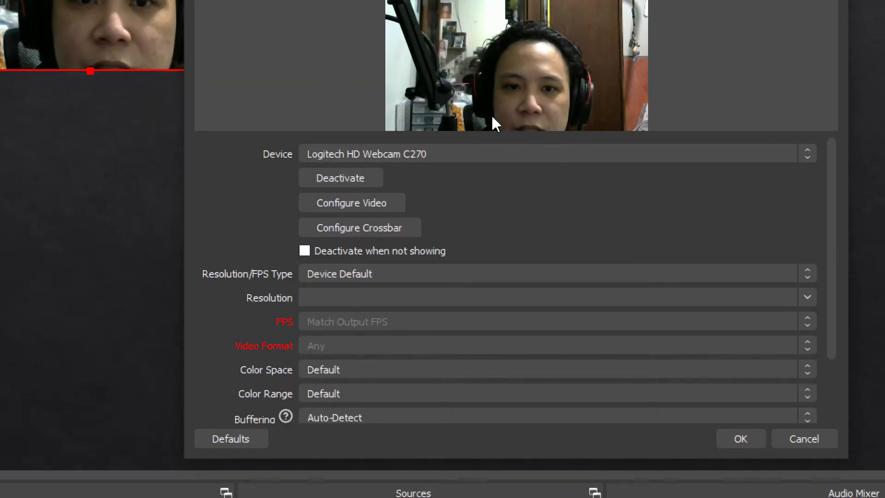
left_click(512, 147)
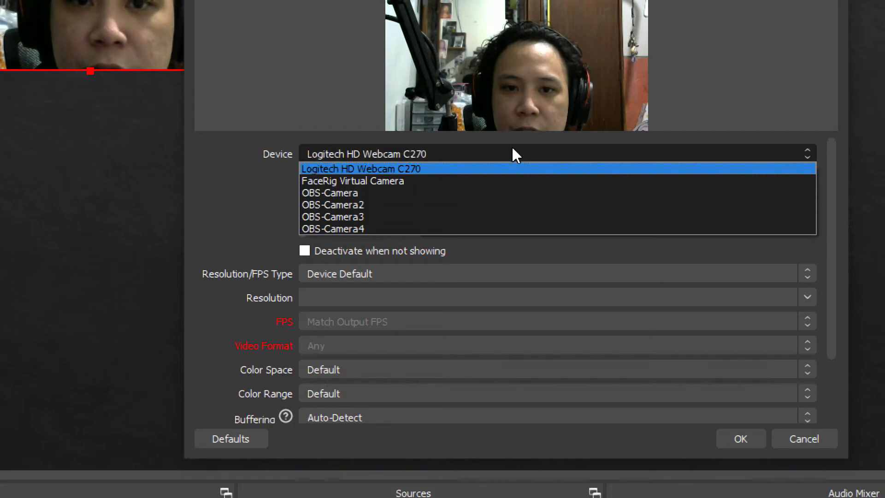
left_click(420, 180)
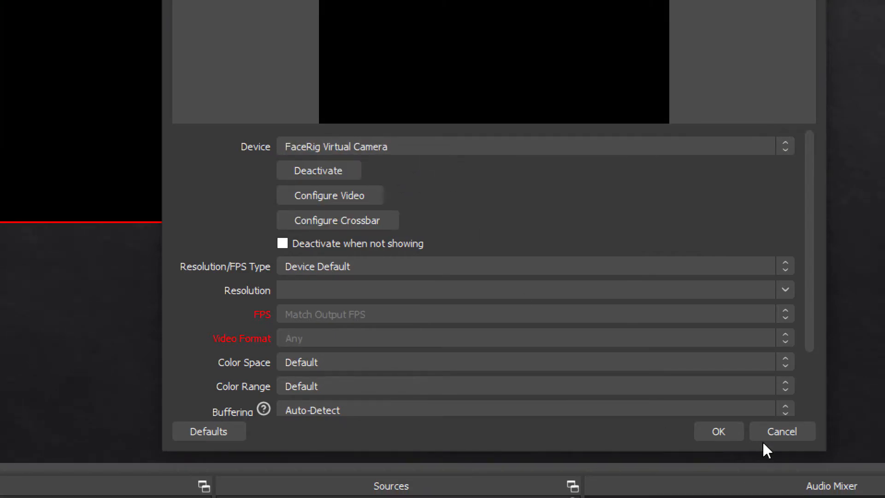
left_click(745, 433)
Switch to FaceRig so its avatar feeds the virtual camera, check its face tracking, and return to OBS Studio.
key("super")
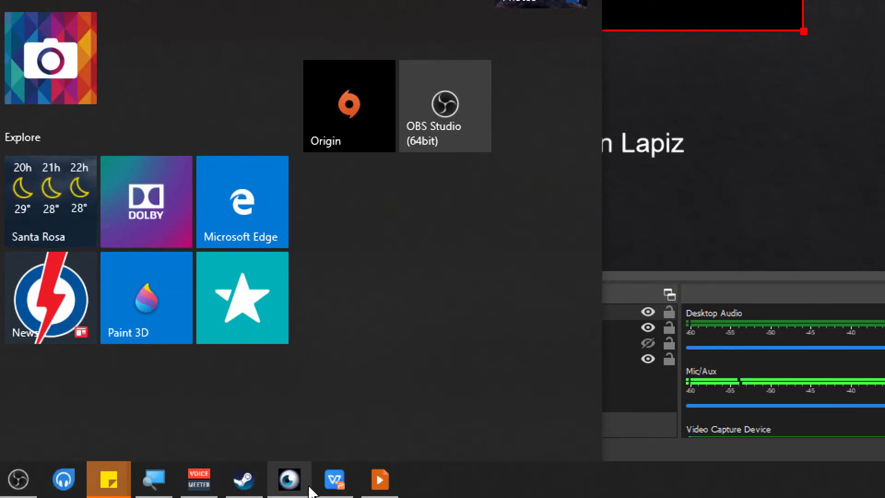
left_click(334, 497)
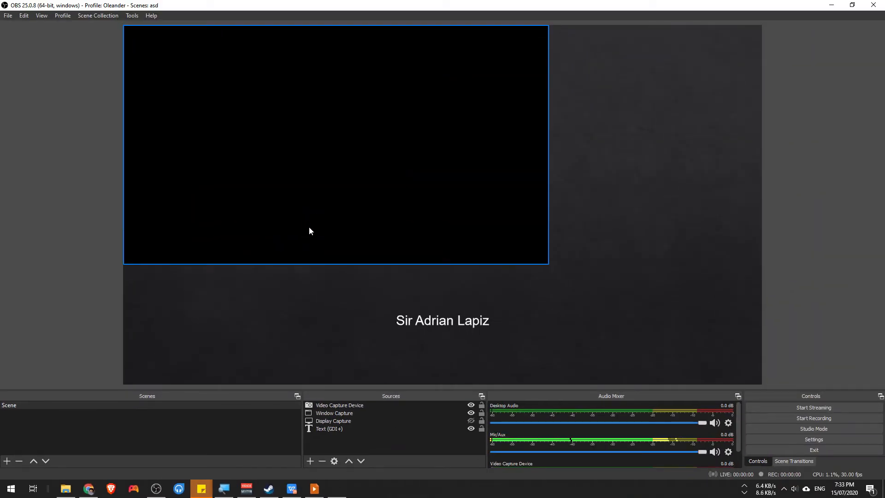
left_click(376, 240)
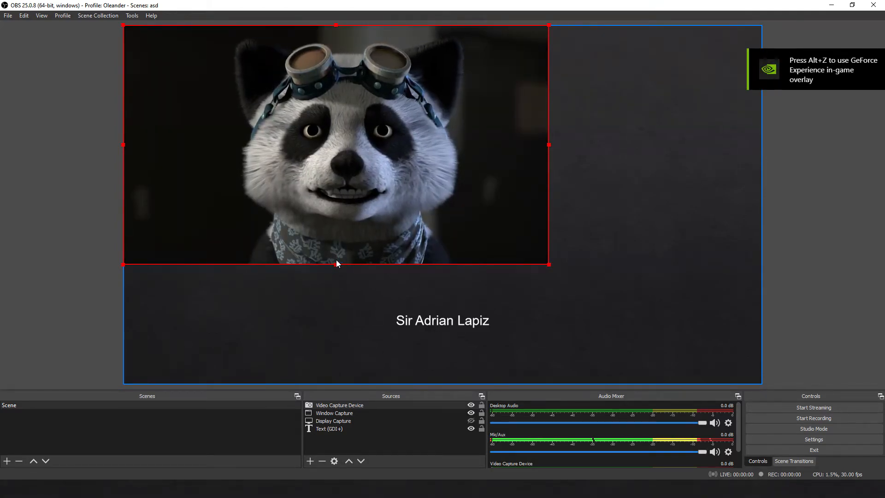
key("super")
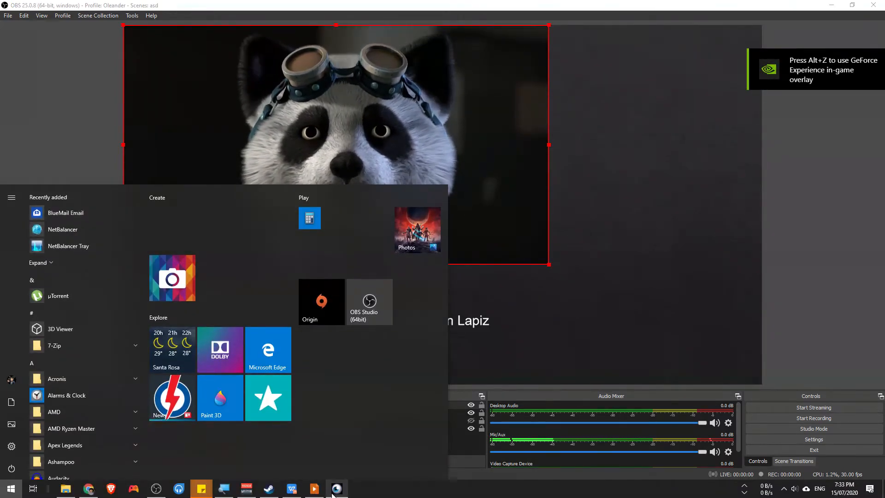
left_click(329, 490)
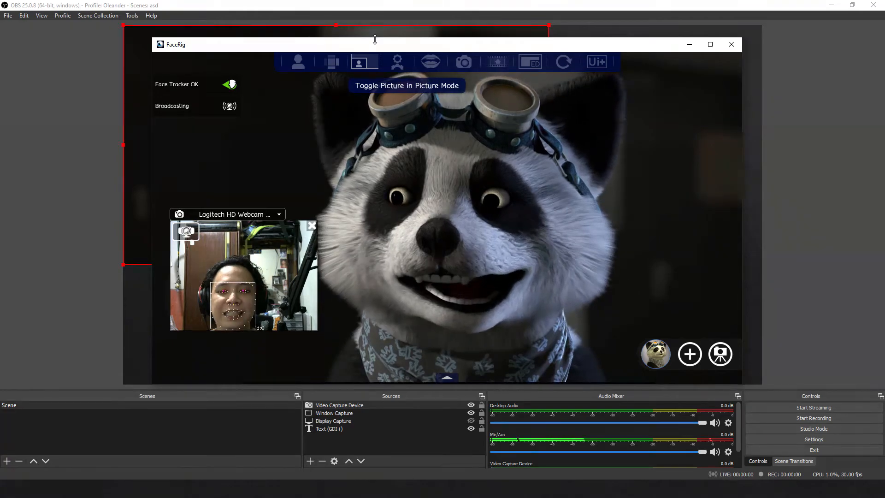
left_click(267, 5)
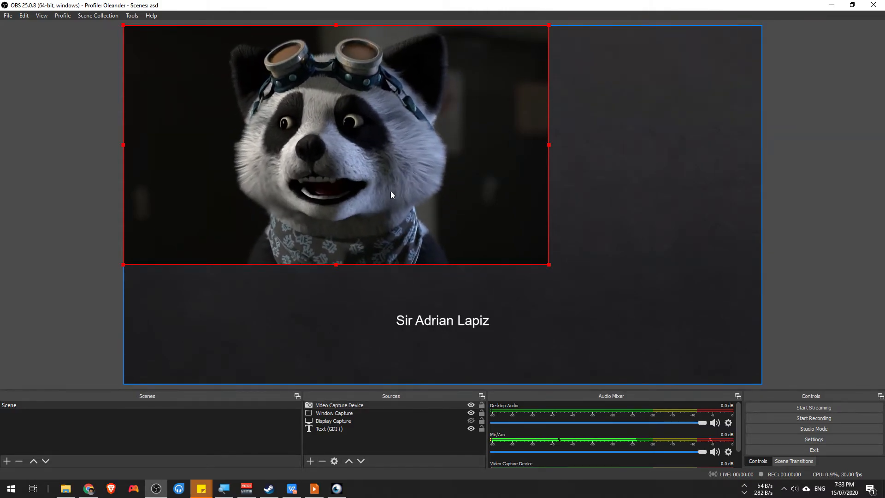
Shrink the Video Capture Device source and place it in the lower-left corner of the canvas.
left_click_drag(547, 271, 260, 142)
left_click_drag(243, 102, 245, 344)
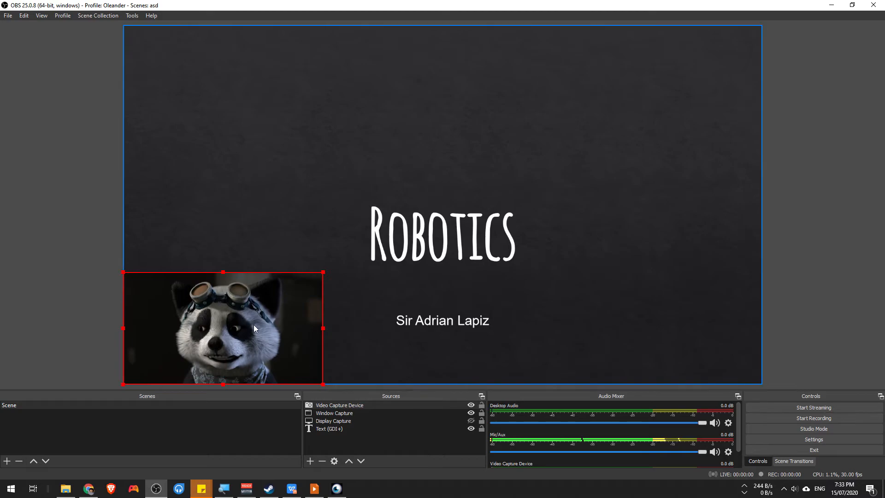
left_click(264, 205)
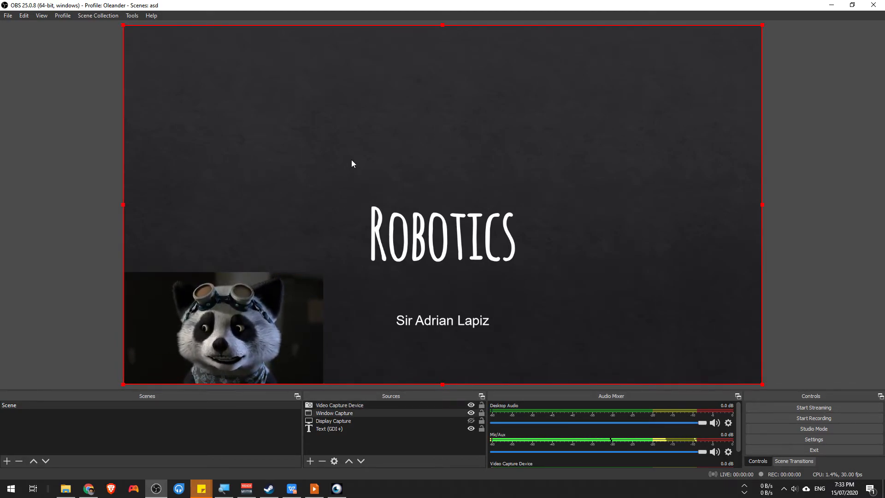
left_click_drag(122, 23, 189, 26)
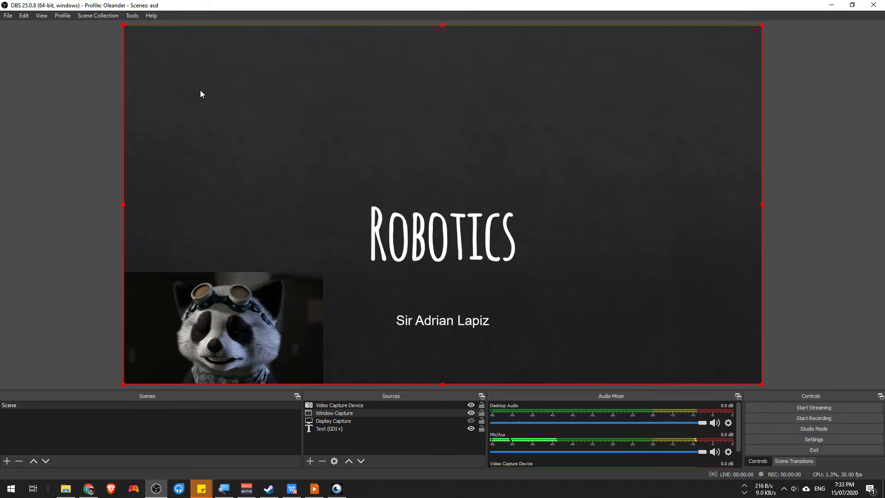
Launch Paint, undo the freehand test scribble on the blank canvas, and return to OBS Studio.
left_click(11, 488)
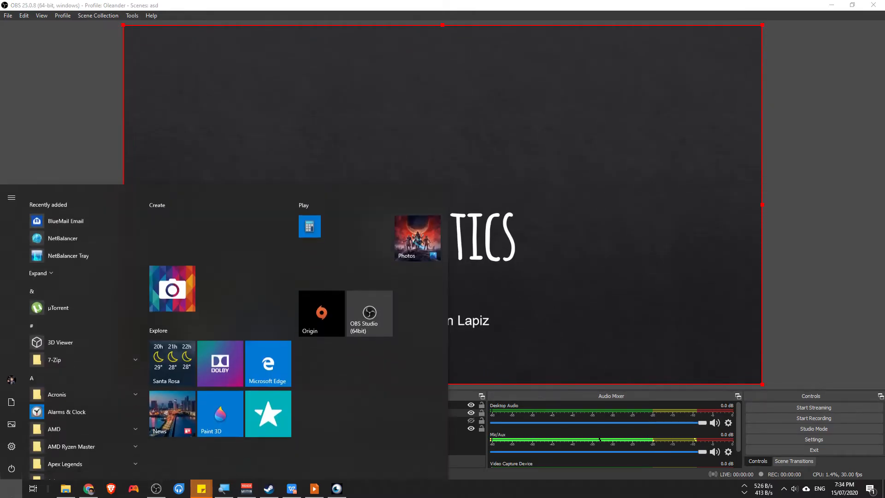
type("paint")
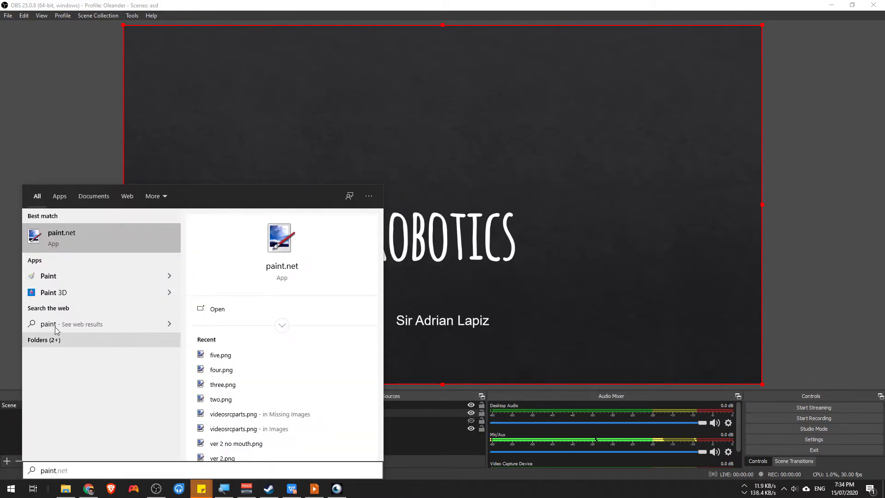
left_click(79, 274)
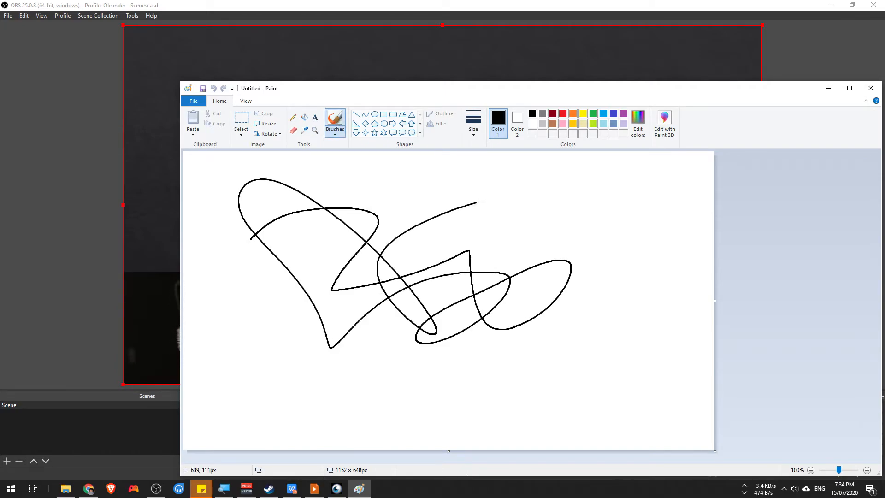
key("ctrl+z")
left_click(76, 297)
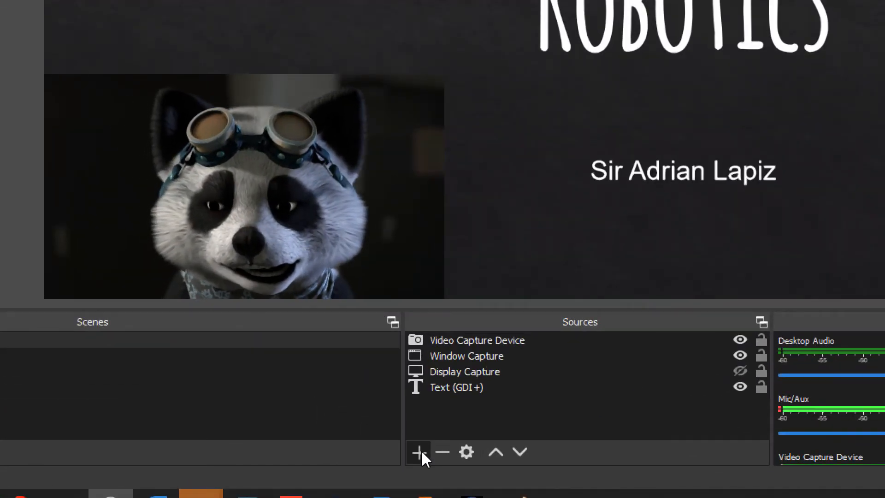
Add a new Window Capture source that captures [mspaint.exe]: Untitled - Paint.
left_click(311, 462)
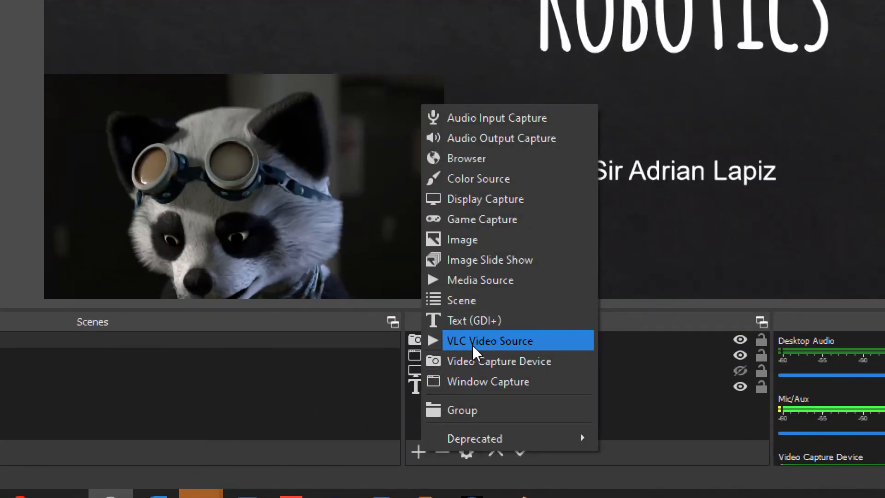
left_click(482, 380)
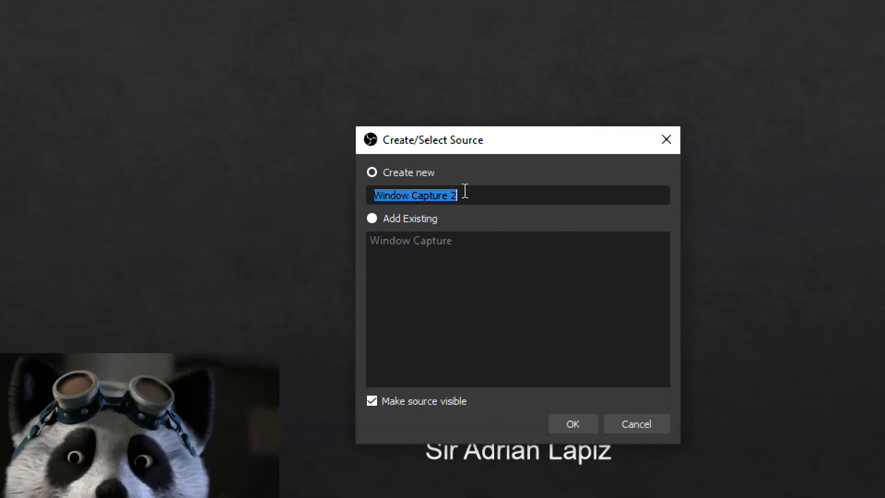
left_click(572, 425)
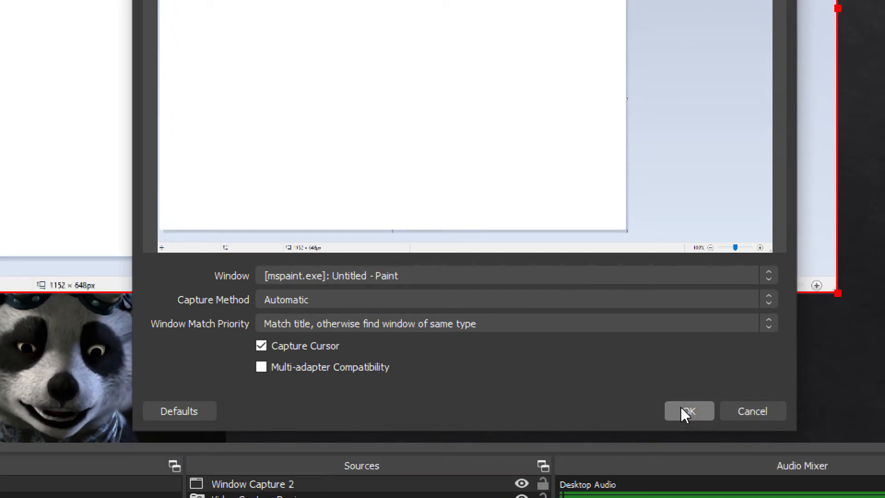
left_click(682, 410)
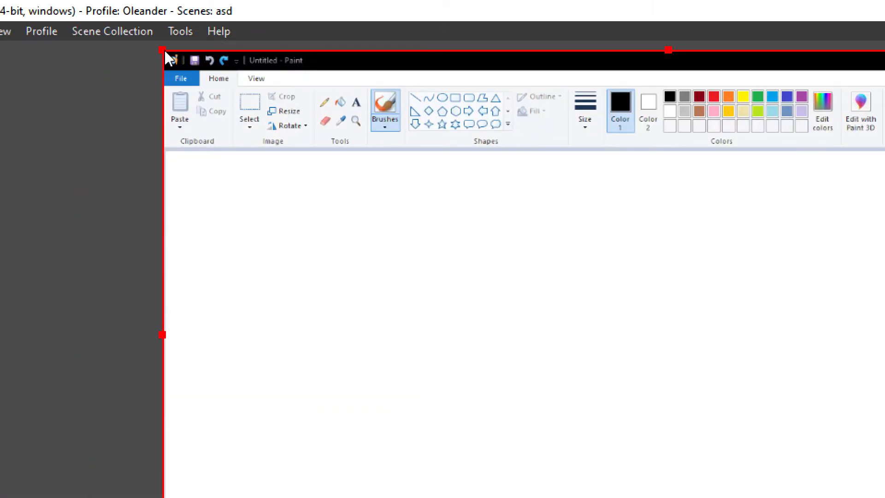
Shrink the Paint window capture and fit it into the lower-right corner of the canvas.
mouse_move(164, 49)
left_mouse_down()
mouse_move(386, 121)
mouse_move(745, 286)
left_mouse_up()
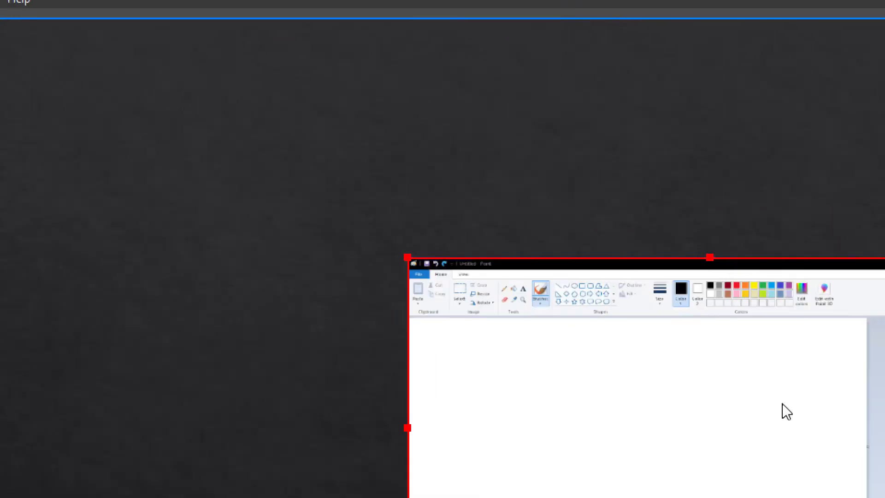
mouse_move(291, 220)
left_mouse_down()
mouse_move(571, 328)
mouse_move(513, 338)
left_mouse_up()
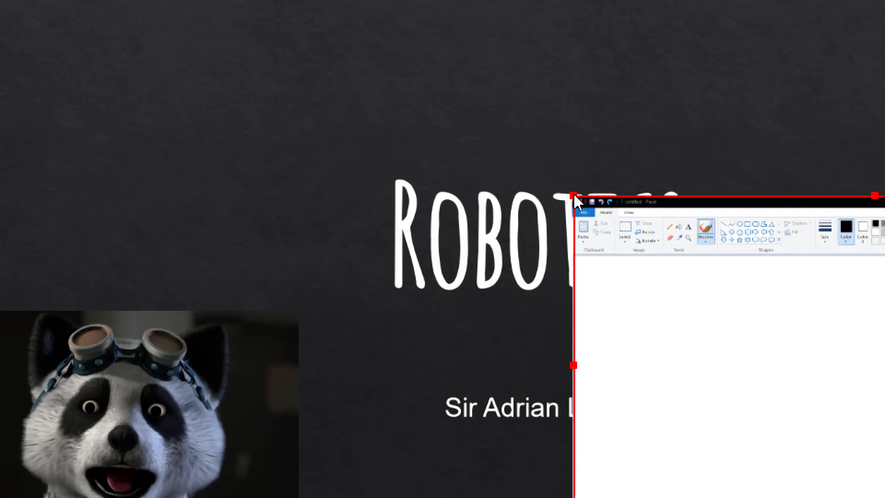
left_click_drag(575, 197, 692, 267)
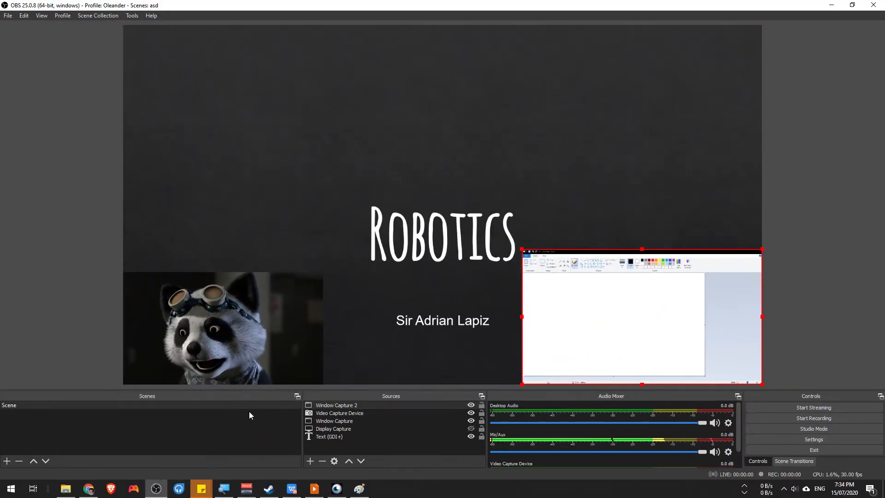
In Paint, draw a freehand scribble and write "hehehehe" in 72-point Arial above it, checking the live capture in OBS Studio.
left_click(359, 489)
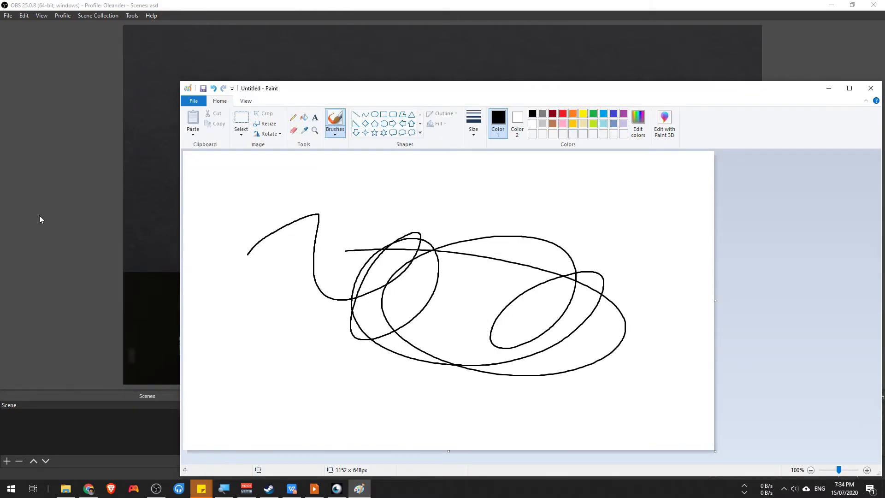
left_click(68, 219)
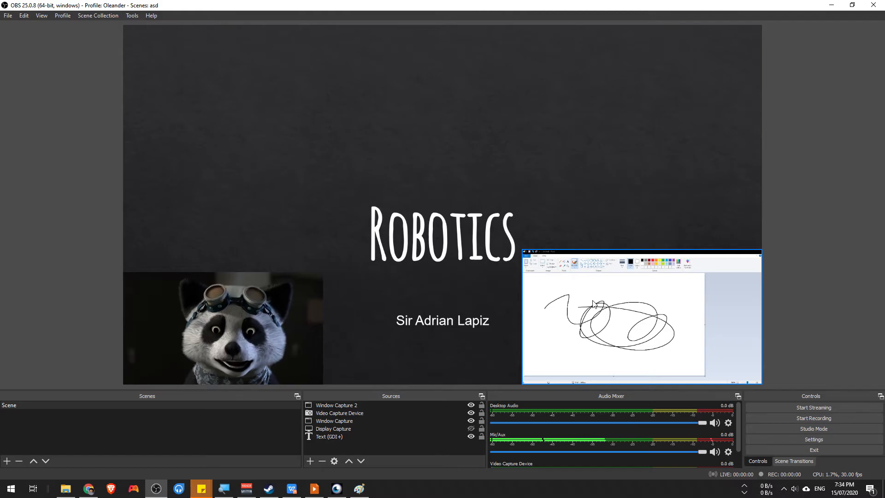
left_click(359, 489)
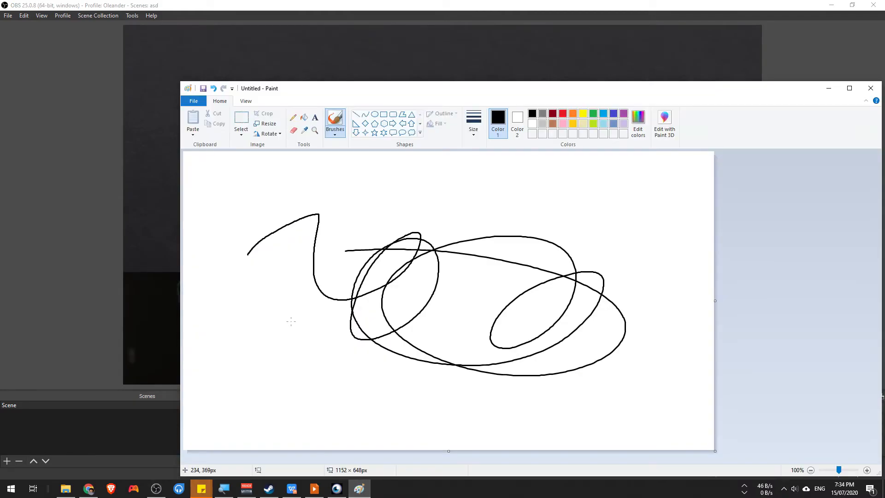
left_click(242, 174)
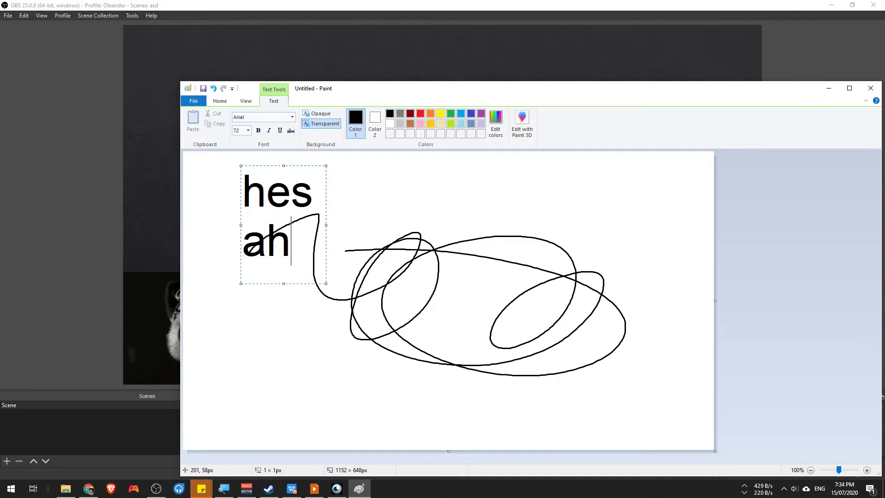
key("ctrl+a")
left_click_drag(325, 226, 599, 225)
type("he")
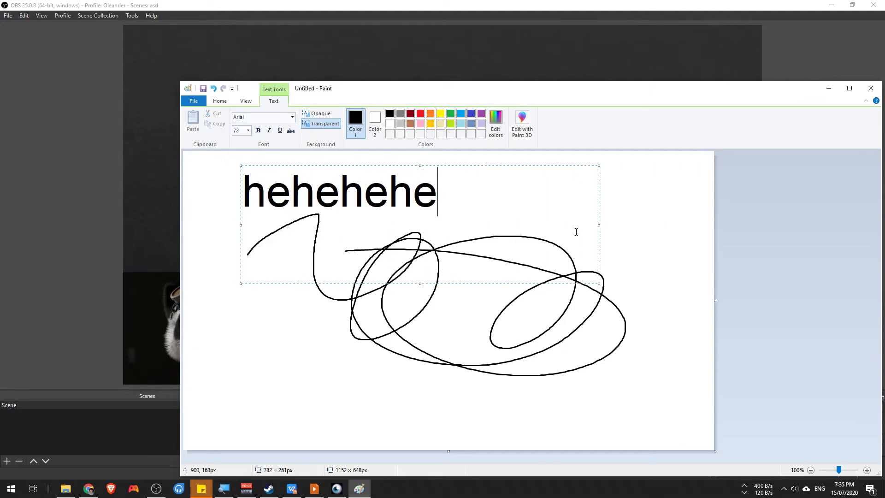
left_click(63, 236)
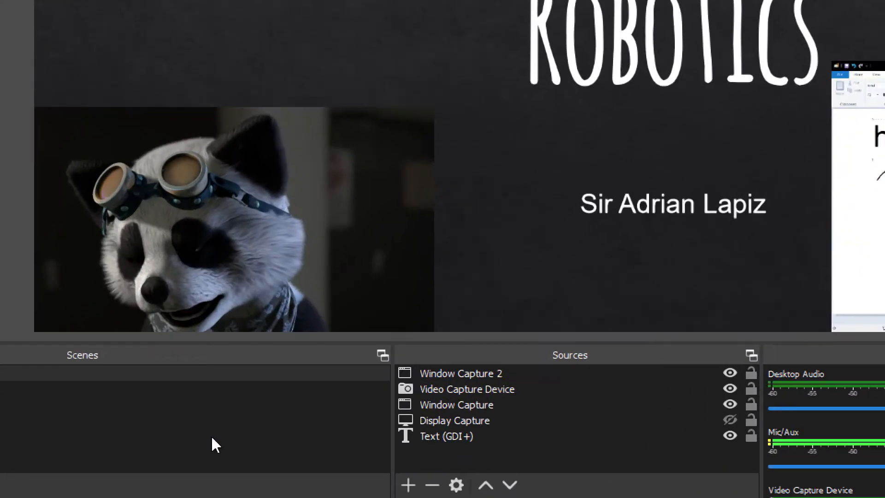
Add a new scene named Scene 2, switch between it and Scene to compare them, and leave Scene 2 active.
left_click(13, 424)
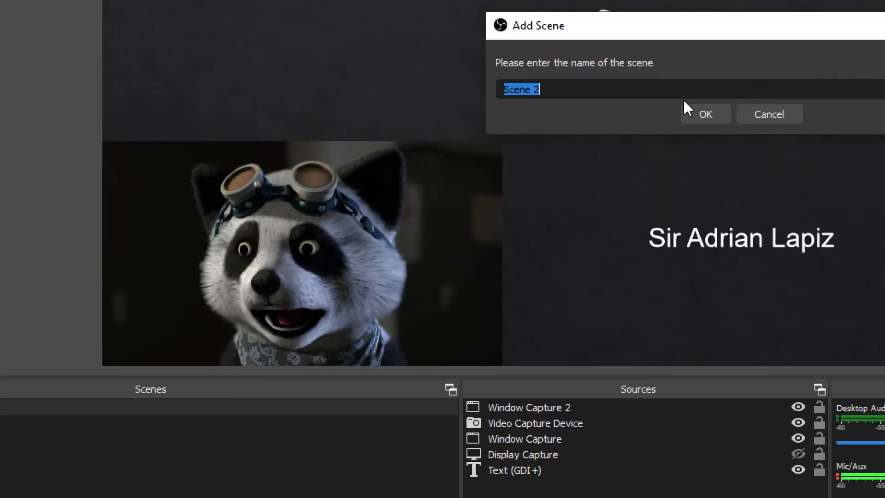
key("Return")
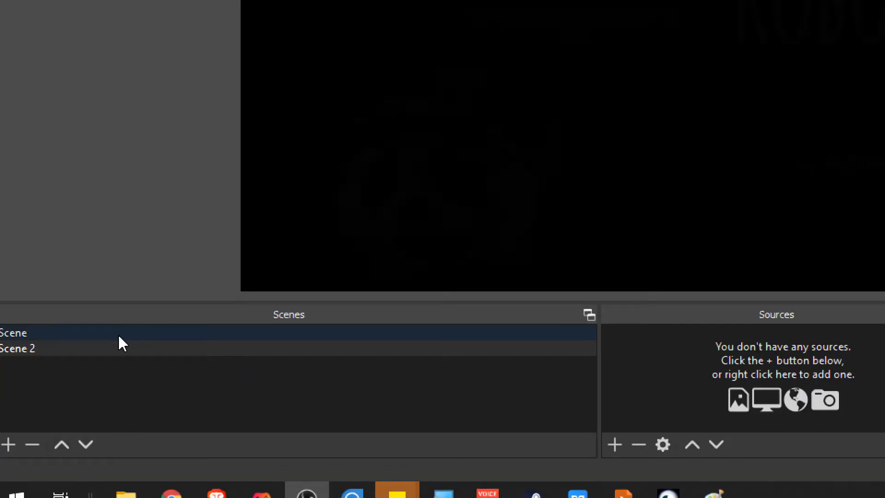
left_click(118, 334)
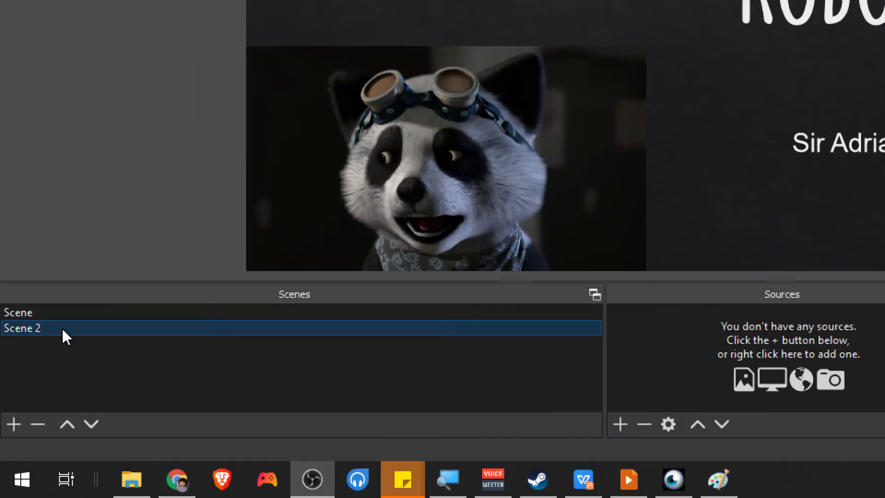
left_click(64, 329)
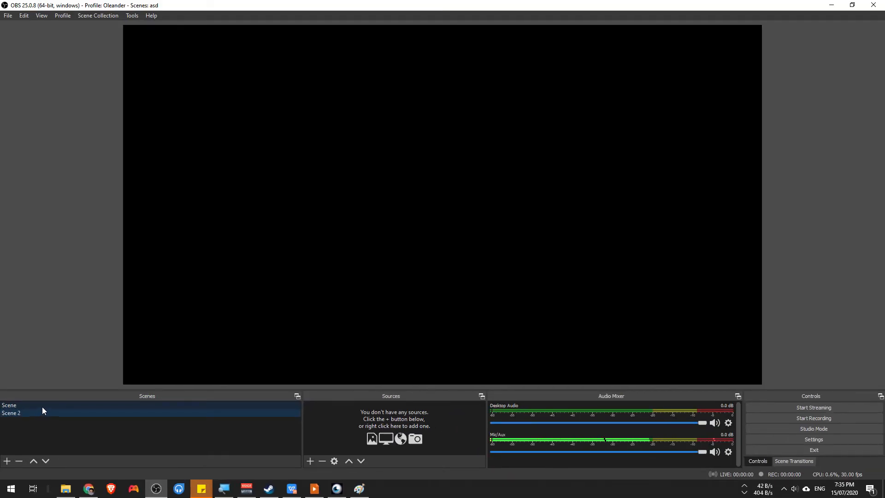
left_click(43, 407)
left_click(47, 412)
left_click(57, 407)
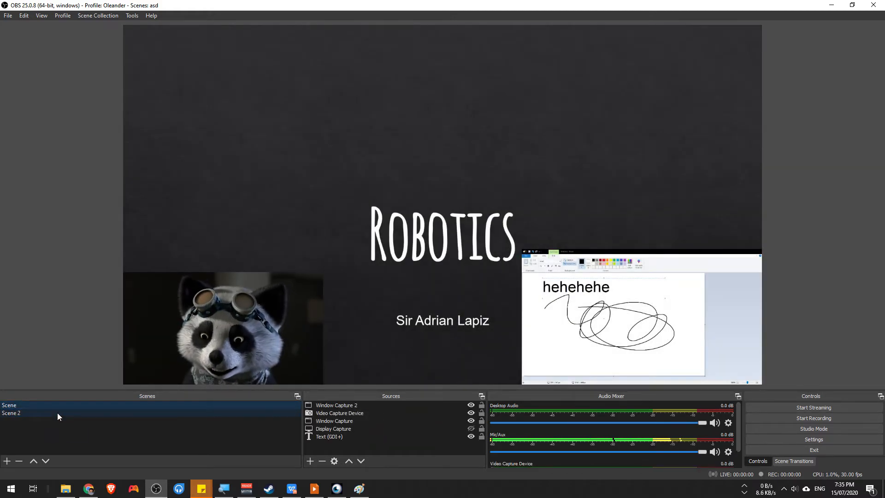
left_click(202, 414)
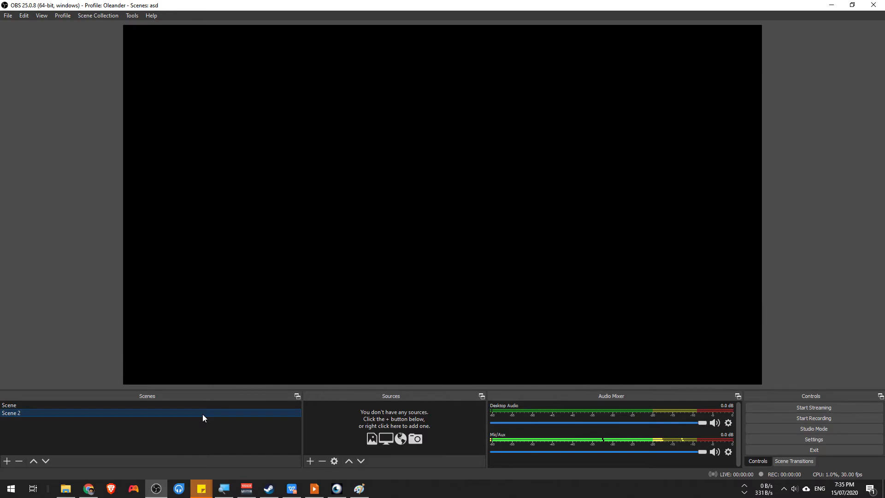
Add a new Window Capture source to Scene 2 and try capturing the window [Calculator.exe]: Calculator.
left_click(310, 461)
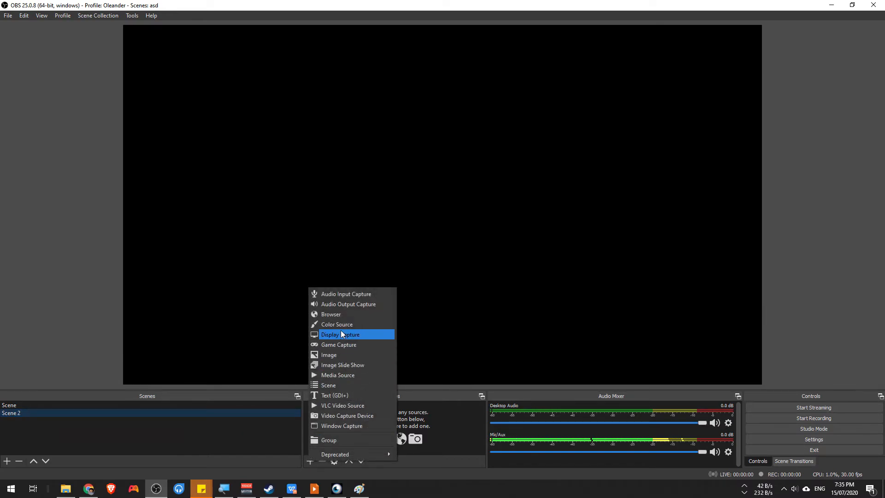
left_click(351, 426)
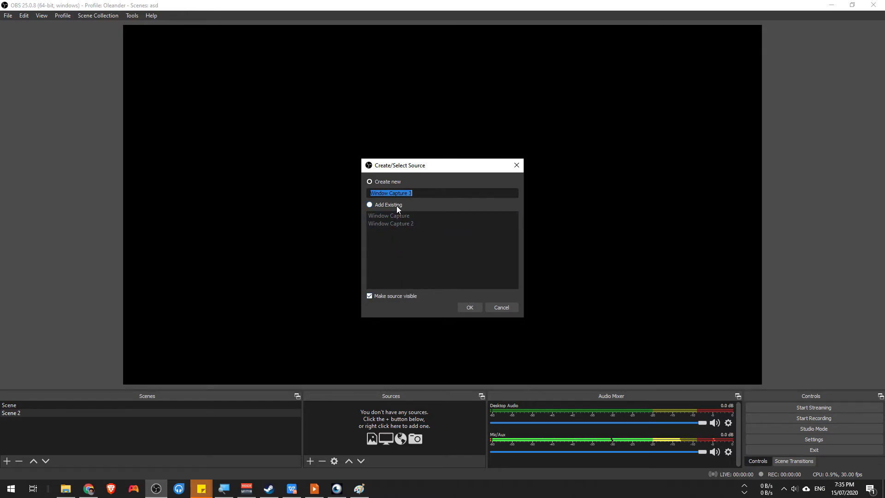
left_click(466, 308)
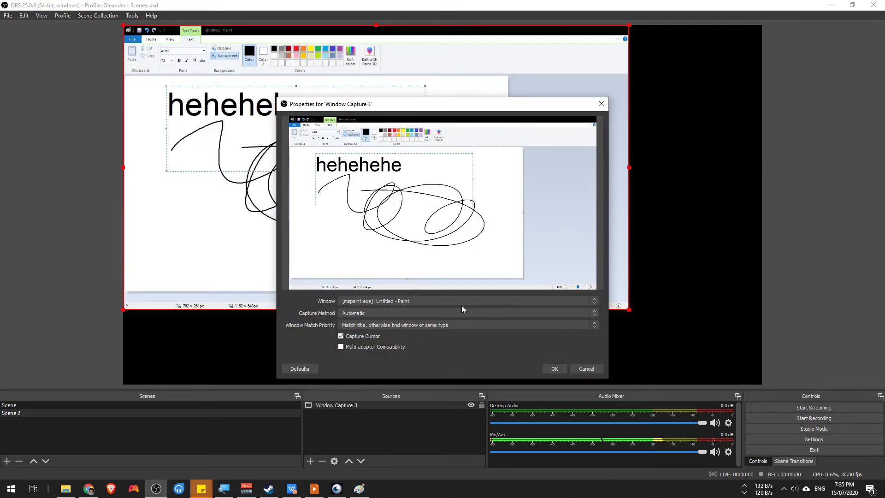
left_click(411, 301)
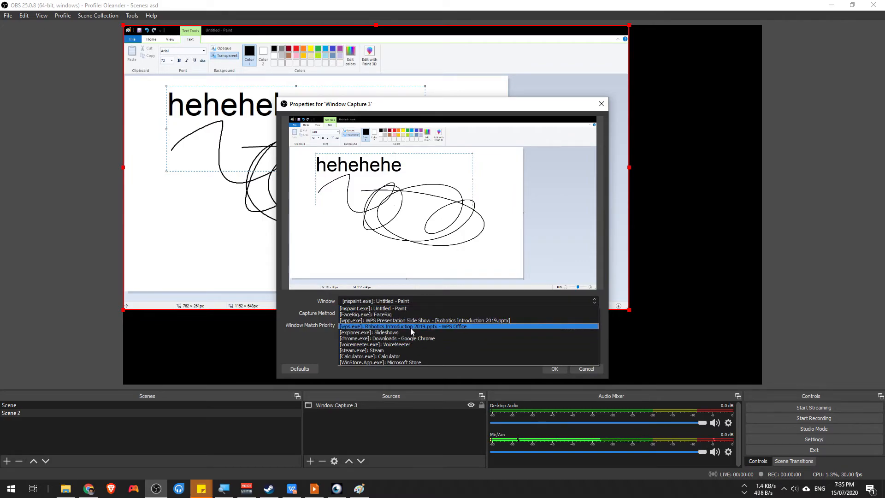
left_click(414, 356)
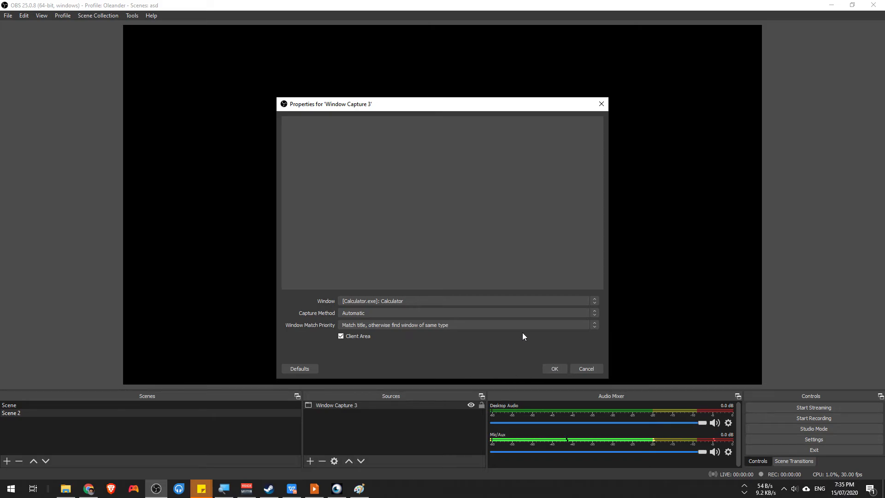
left_click(447, 300)
Launch Notepad with a blank document and cancel the window capture's properties.
key("super")
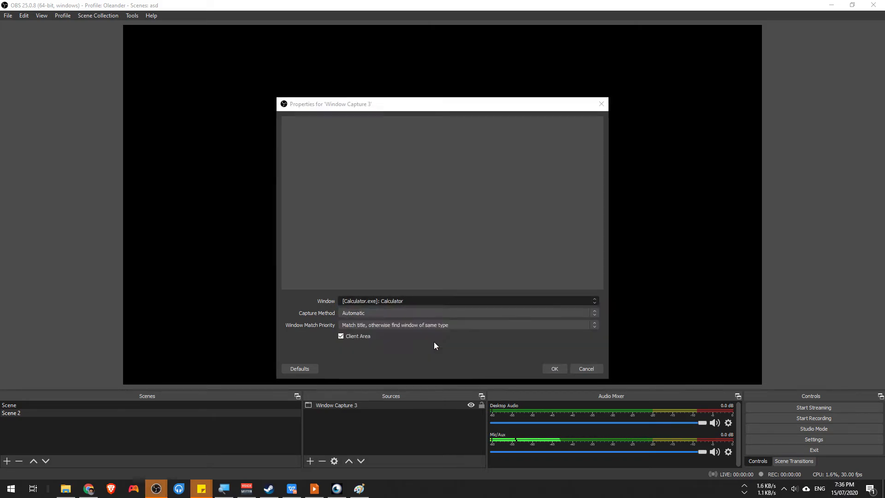
type("wp")
key("BackSpace")
key("BackSpace")
type("notepad")
key("Return")
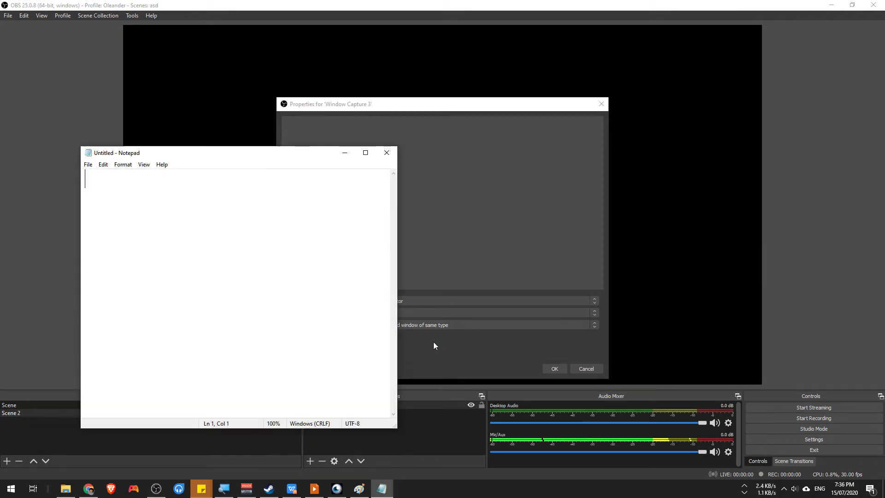
left_click(585, 368)
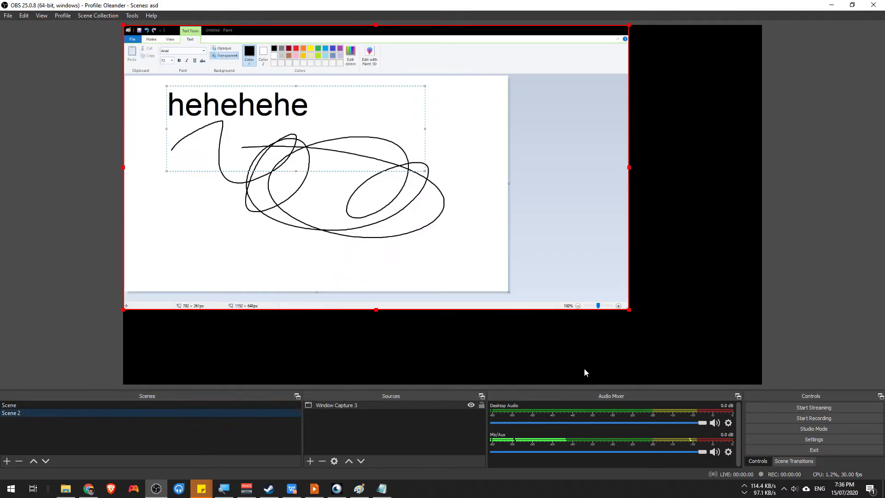
Set Window Capture 3 to capture [notepad.exe]: Untitled - Notepad and move it to the middle of the canvas.
right_click(372, 409)
left_click(390, 400)
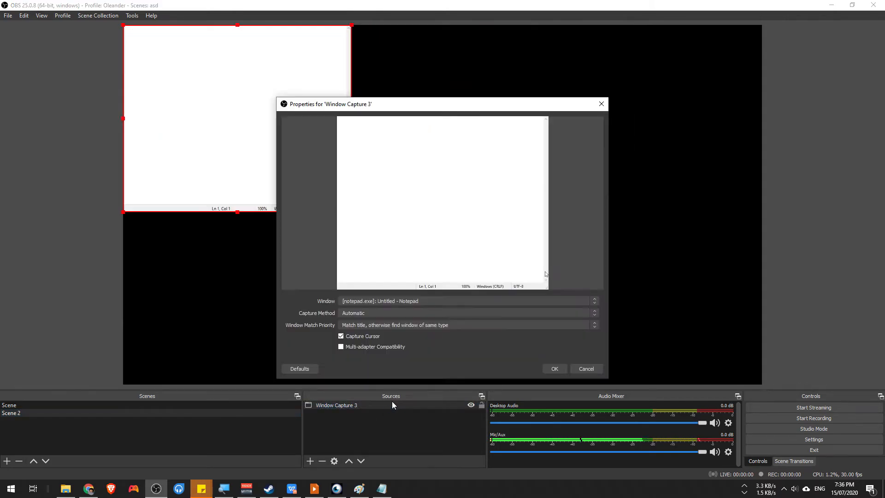
left_click(372, 302)
left_click(374, 309)
left_click(555, 369)
left_click_drag(258, 162, 466, 255)
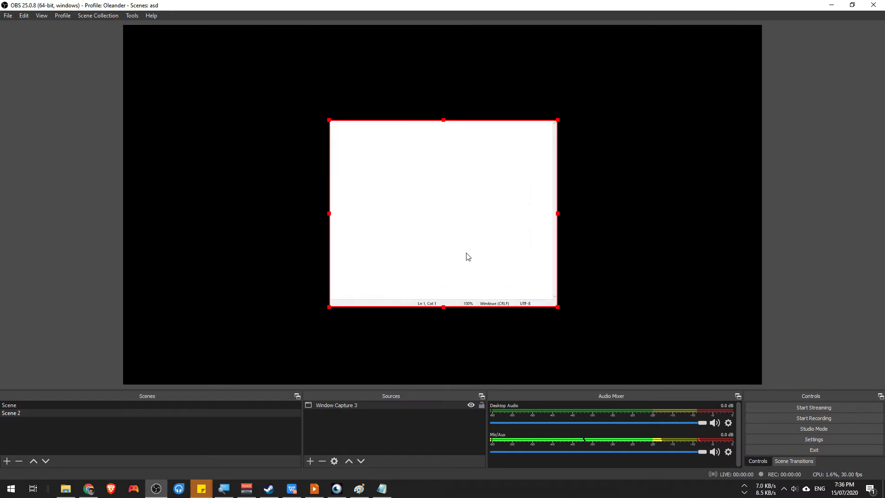
Write "asdasdasdasdasdasdasd" in Notepad and move its capture toward the lower-right part of the OBS canvas.
left_click(382, 489)
type("asd")
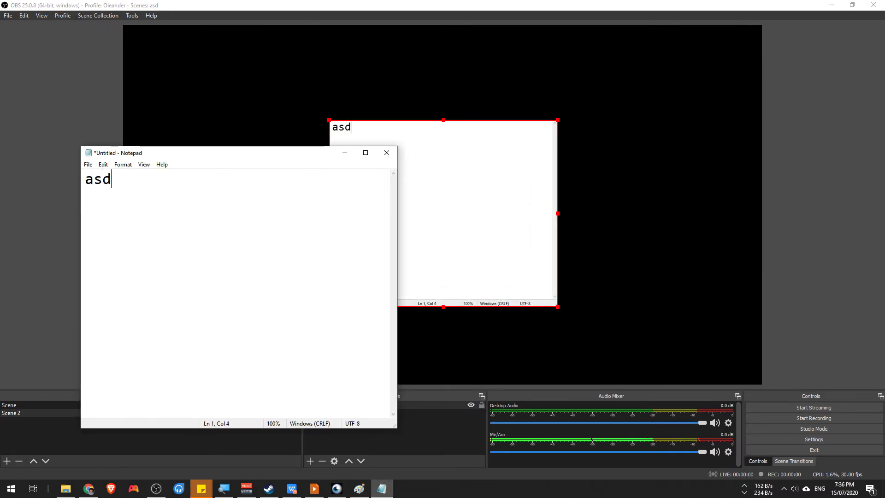
type("asdasdasdasdasdasdasd")
left_click_drag(426, 196, 593, 255)
left_click(382, 488)
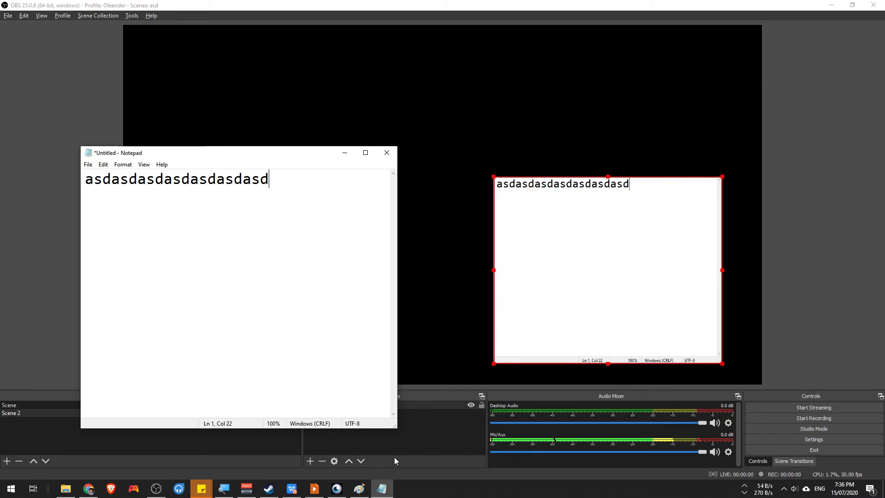
Return to OBS Studio, start recording Scene 2, and stop after a few seconds to make a short test clip.
left_click(181, 442)
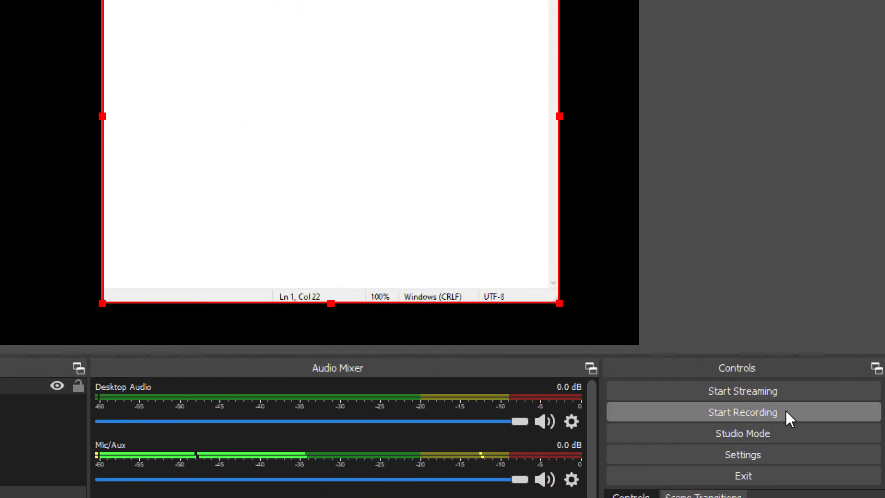
left_click(787, 412)
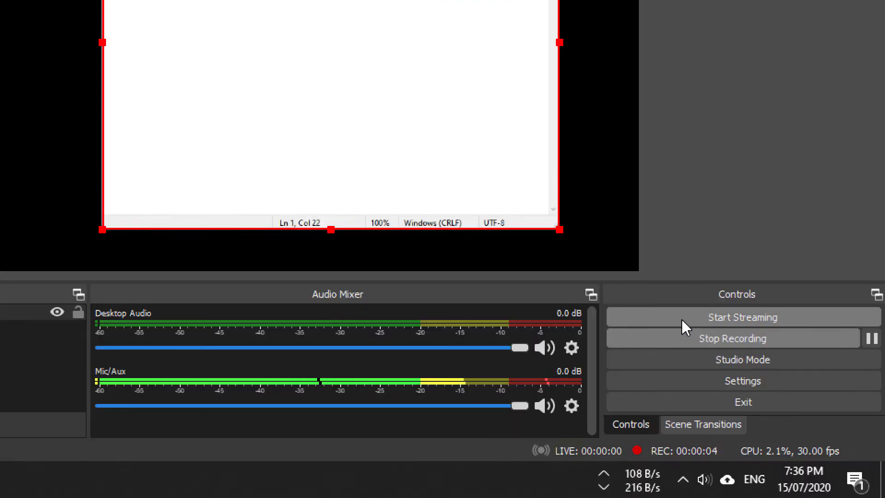
left_click(688, 331)
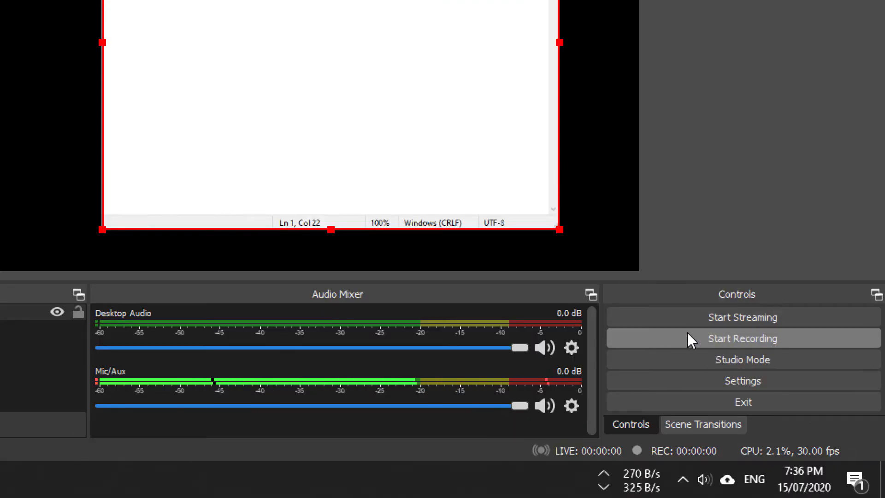
Copy the recording path from the Output settings and close the settings without changing anything.
left_click(725, 380)
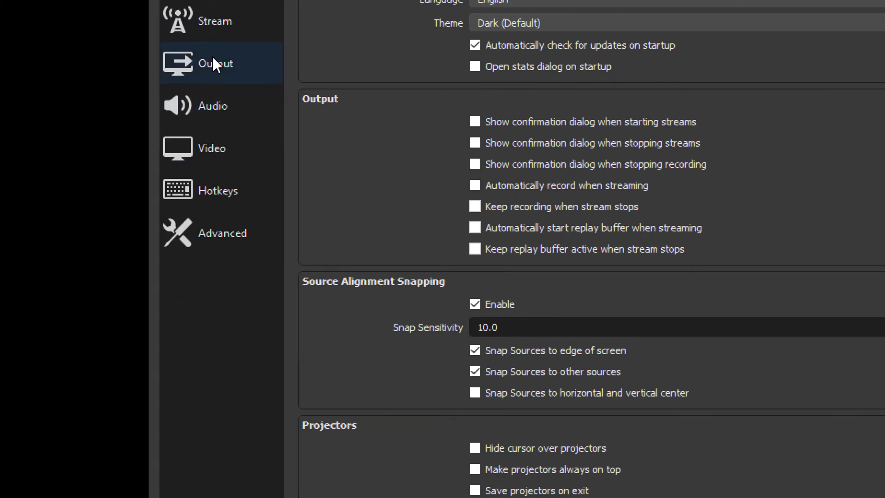
left_click(213, 60)
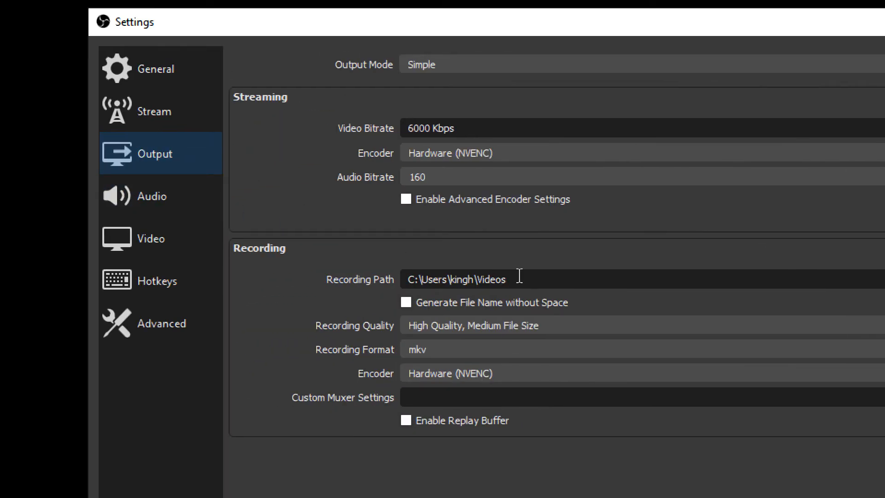
left_click_drag(518, 274, 336, 267)
key("ctrl+c")
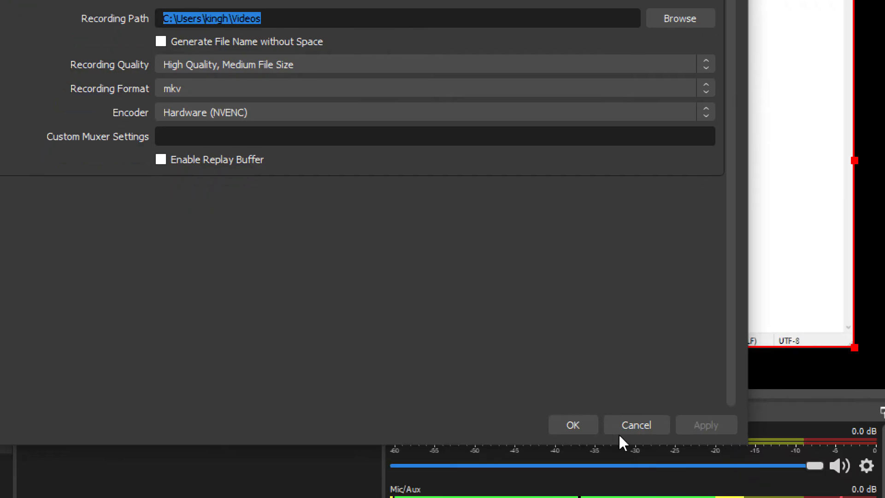
left_click(663, 497)
Switch to File Explorer and go to the Videos folder using the copied recording path.
key("super")
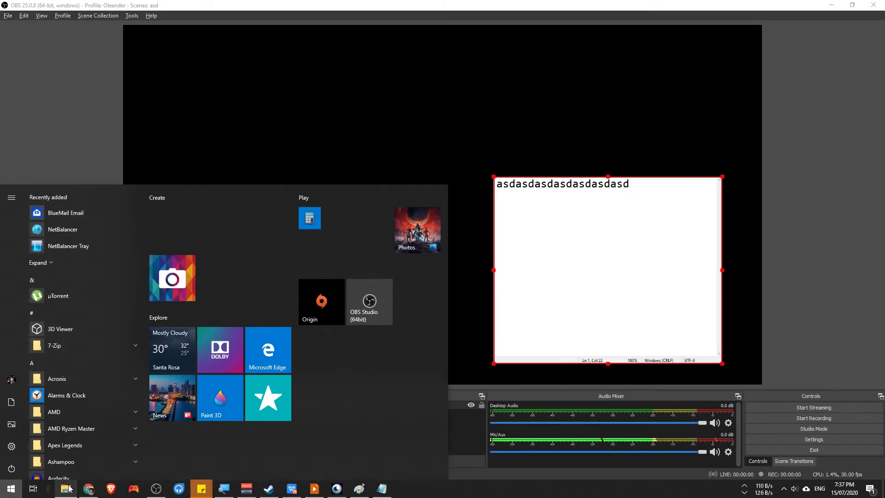
left_click(66, 488)
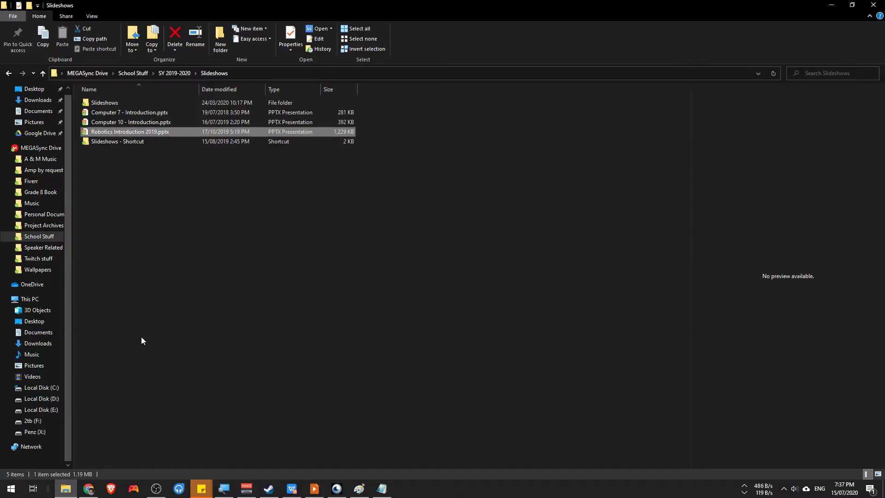
left_click(273, 73)
key("ctrl+v")
key("Return")
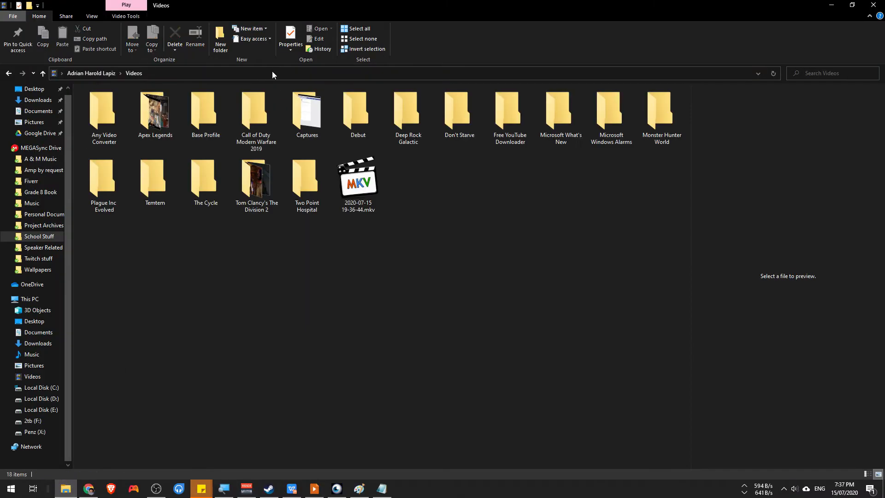
left_click(362, 187)
double_click(363, 184)
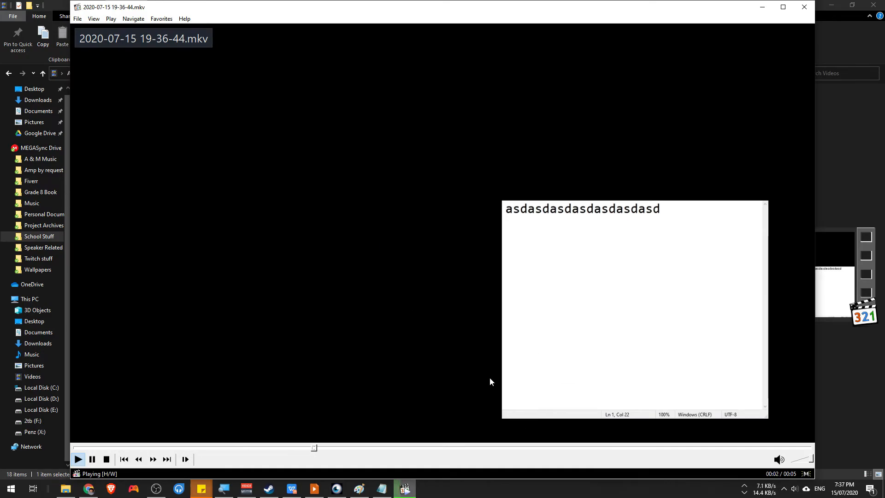
key("period")
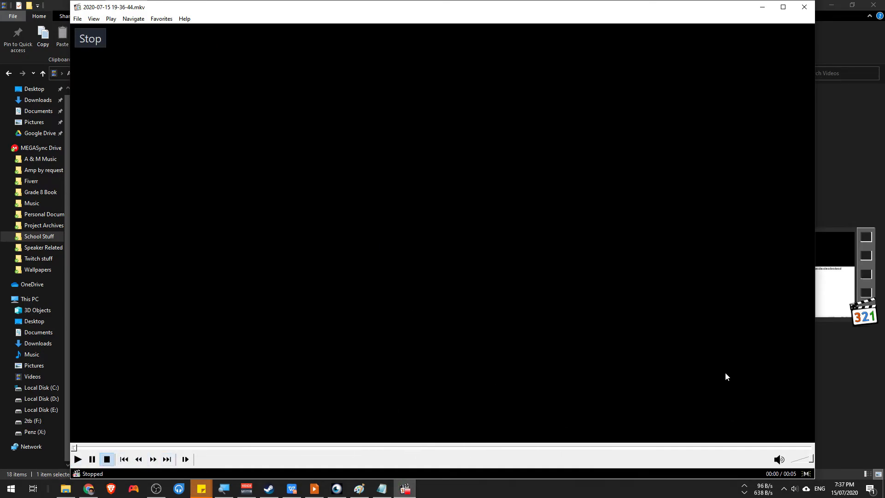
left_click(805, 7)
left_click_drag(437, 240, 316, 187)
left_click_drag(458, 303, 349, 178)
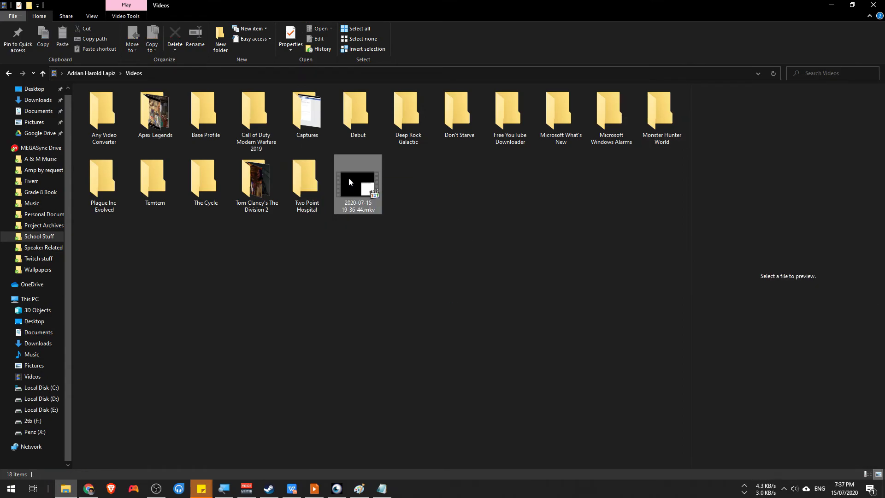
key("shift+Delete")
key("Return")
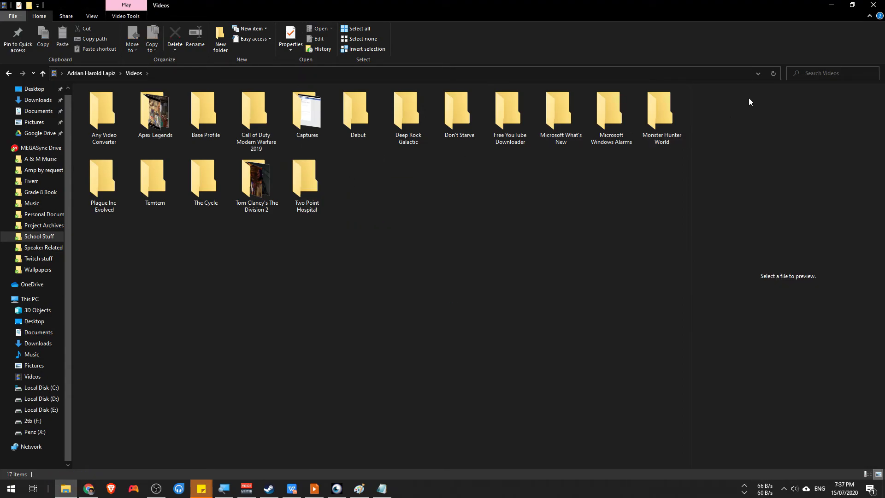
left_click(831, 5)
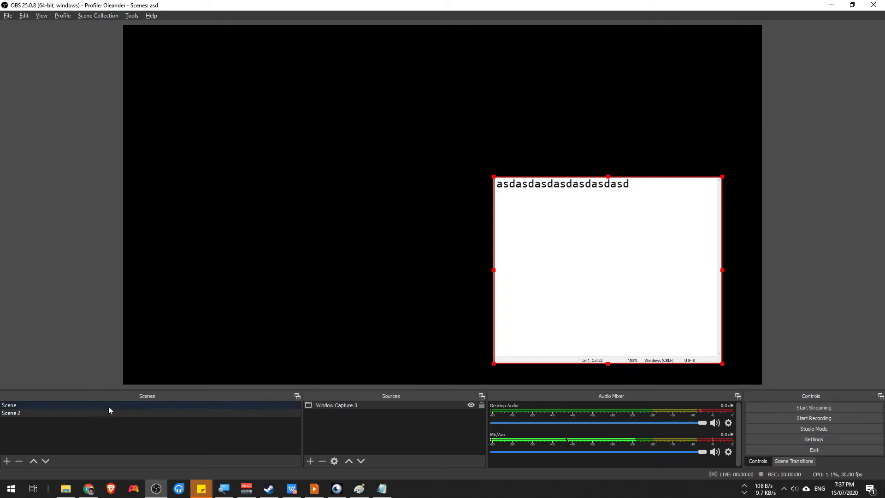
Switch to Chrome and open the YouTube home page in a new tab.
mouse_move(85, 490)
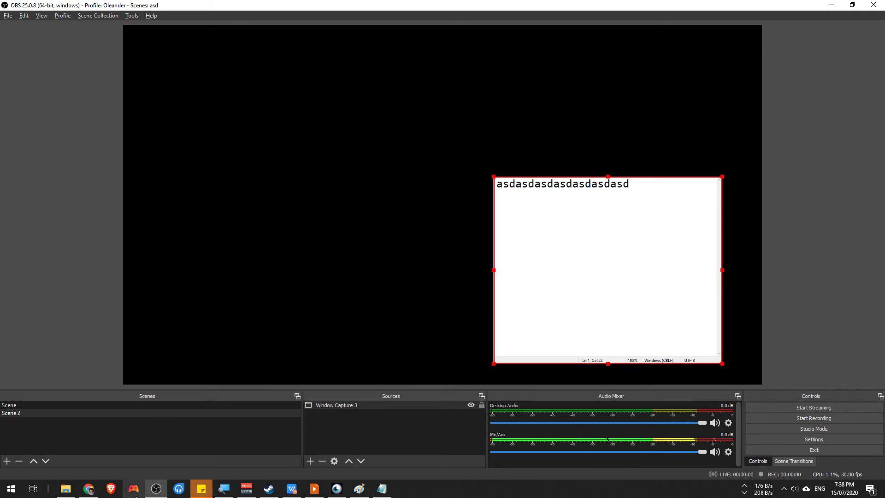
left_click(90, 491)
left_click(345, 8)
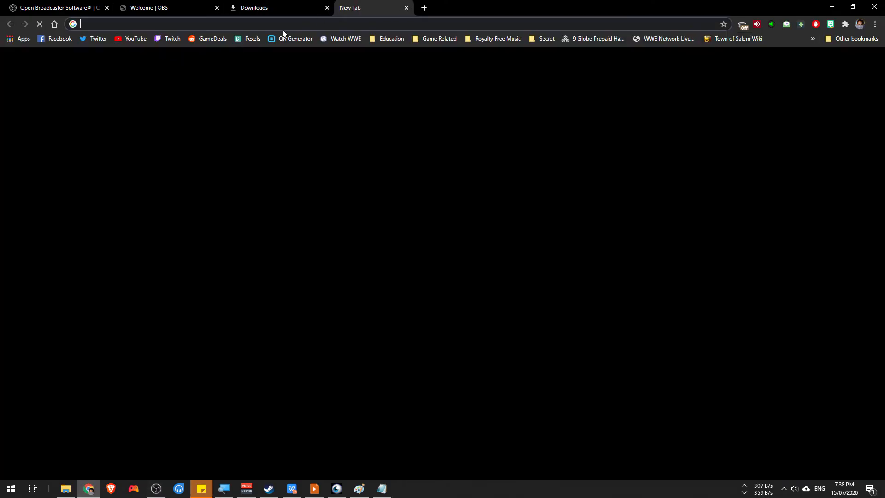
left_click(130, 39)
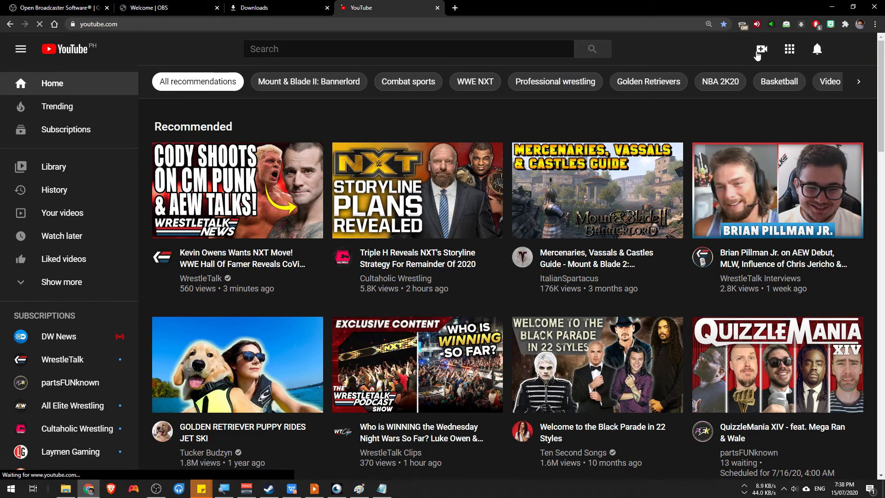
left_click(758, 53)
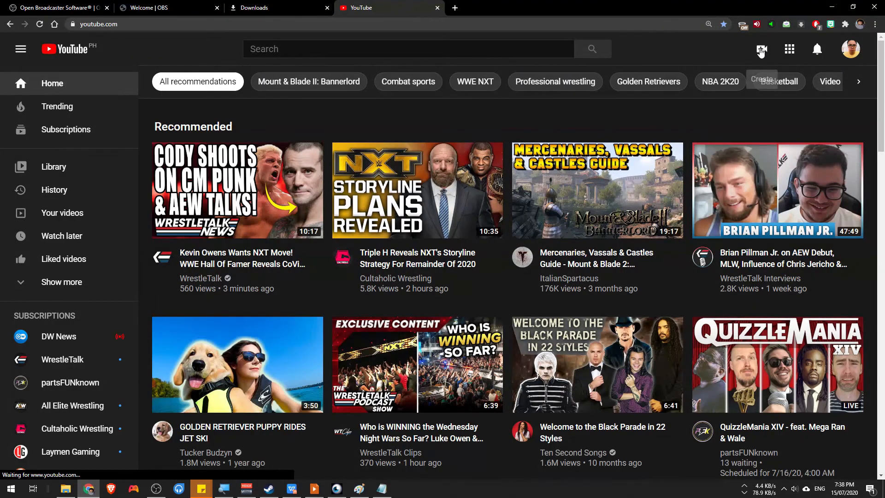
left_click(789, 79)
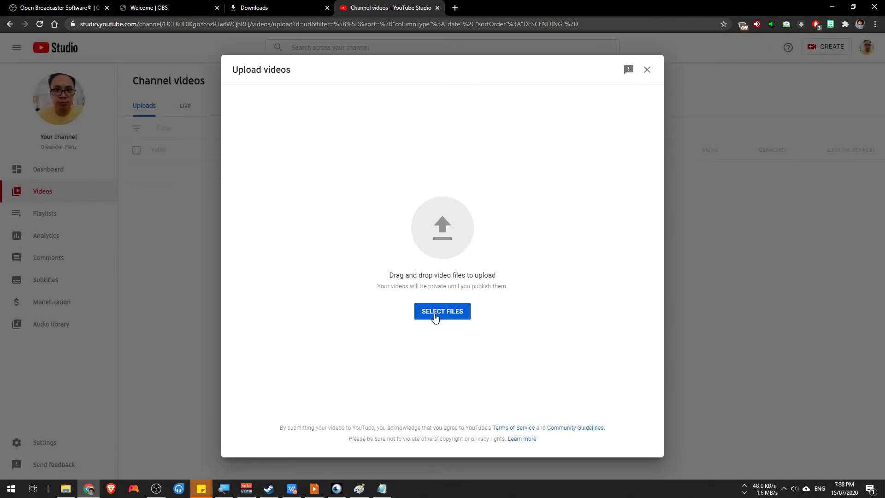
left_click(435, 317)
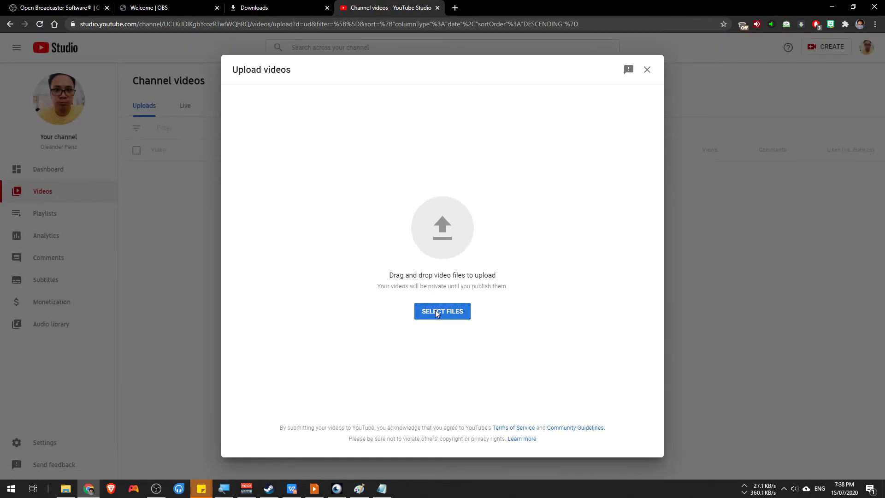
scroll(227, 184, "down", 1)
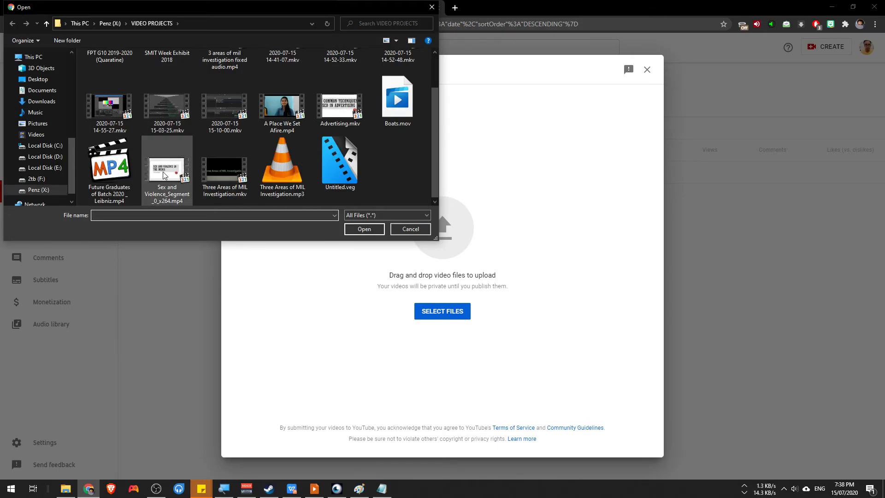
double_click(124, 115)
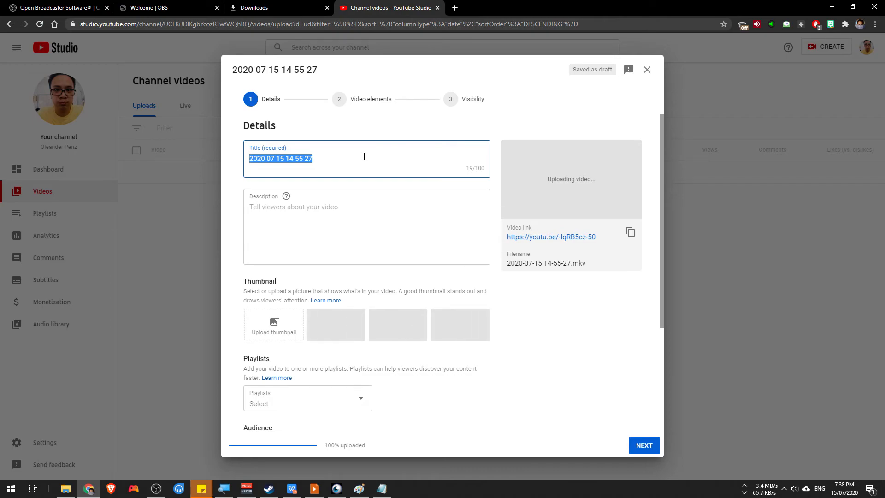
Title the upload OBS TUTORIAL with the description aasdasdsad, and mark it as not made for kids.
type("OBS TUTORIAL")
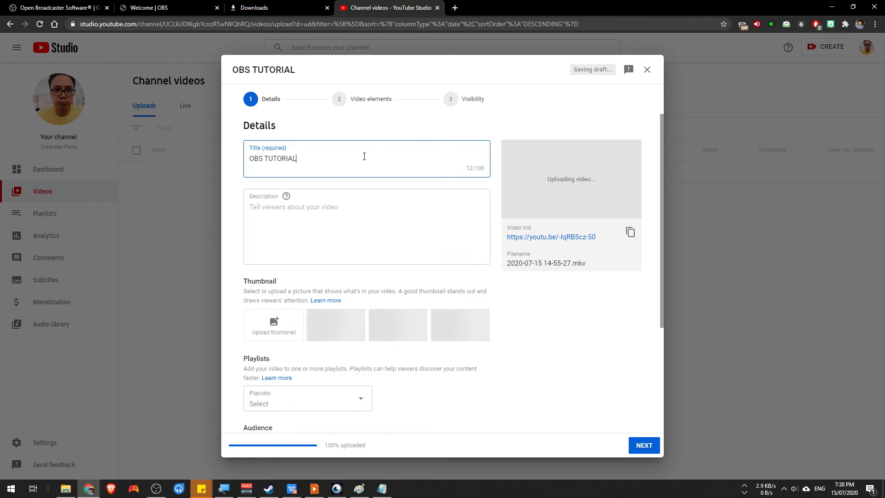
left_click(345, 220)
type("aasdasdsad")
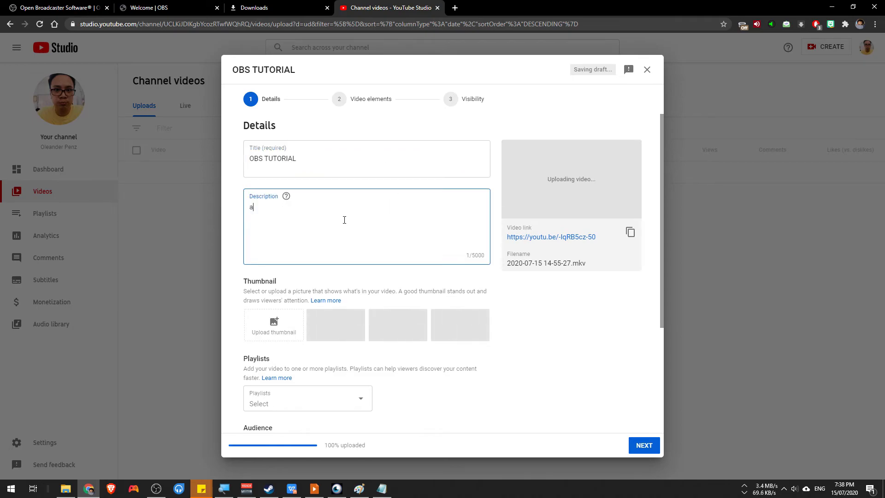
scroll(295, 277, "down", 2)
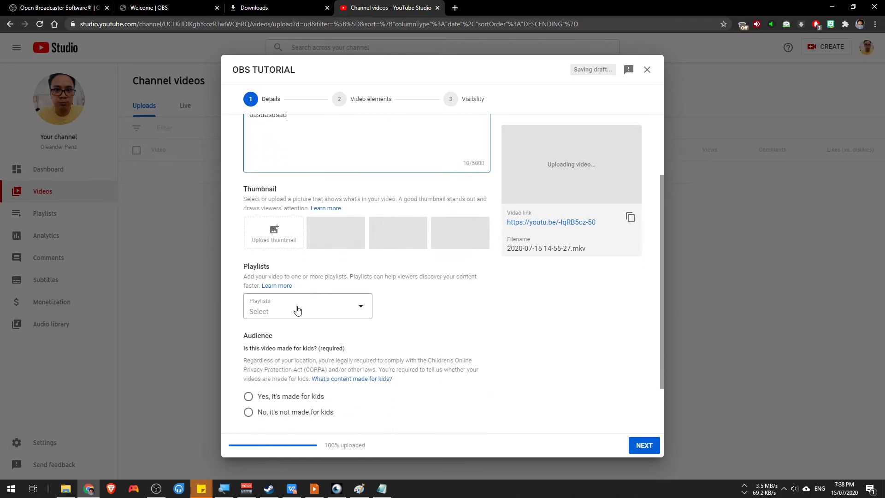
scroll(300, 286, "down", 1)
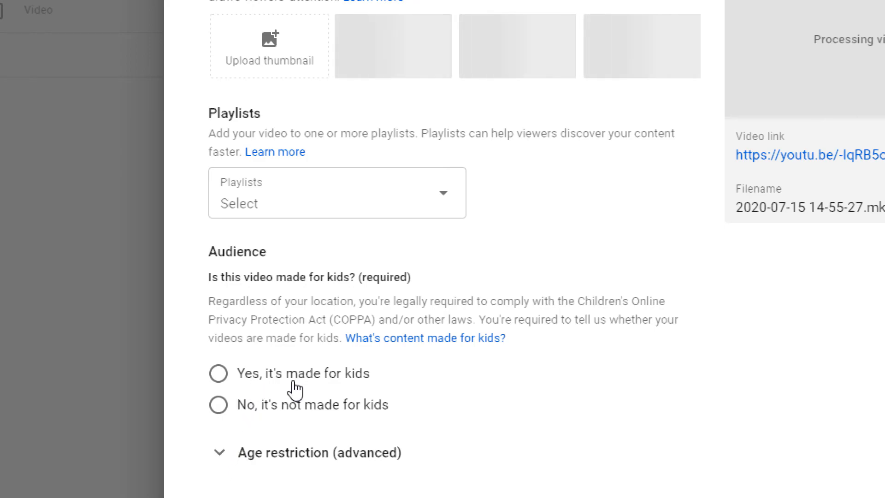
left_click(270, 406)
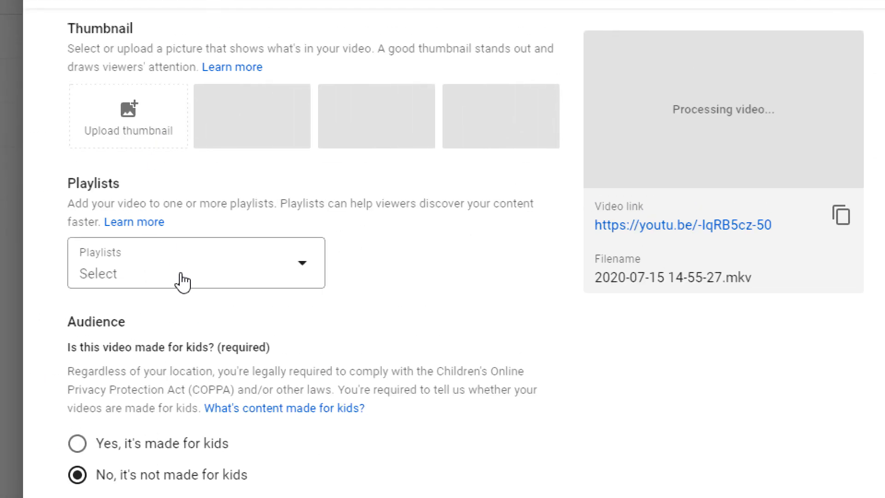
Examine the available playlists without choosing one, and review the upload's title, description, thumbnail and audience details.
left_click(172, 171)
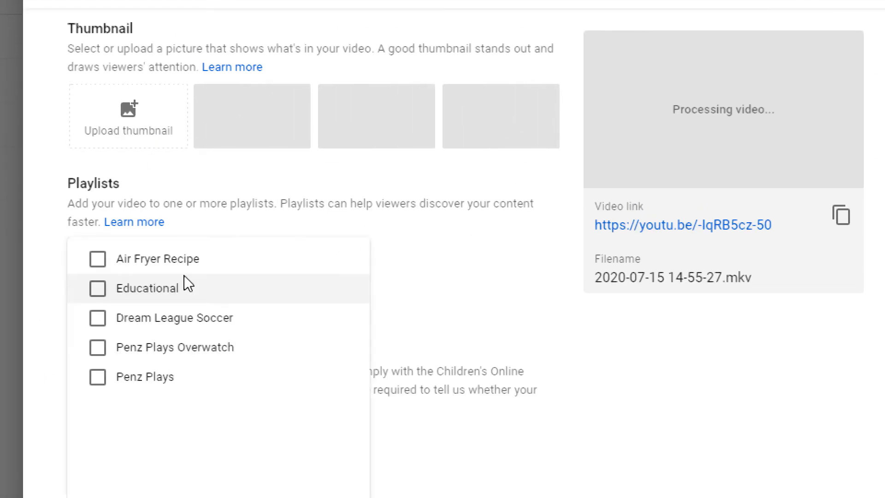
left_click(431, 178)
left_click(152, 277)
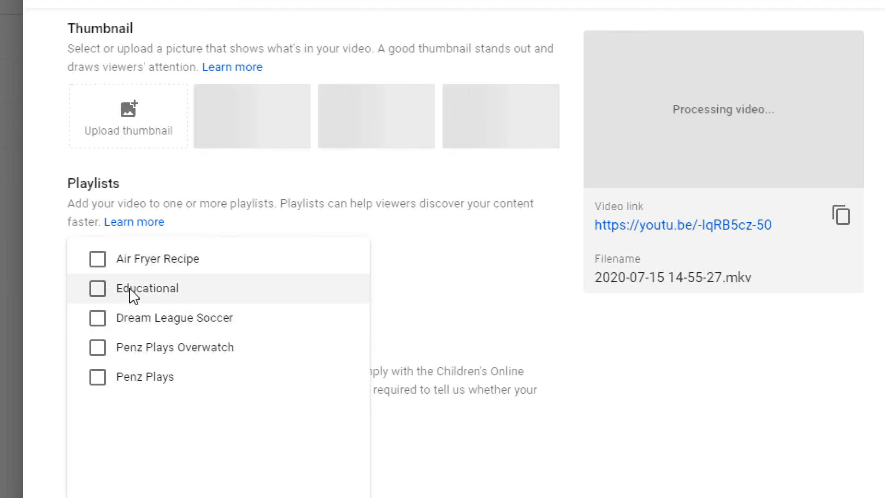
left_click(430, 241)
scroll(127, 358, "up", 4)
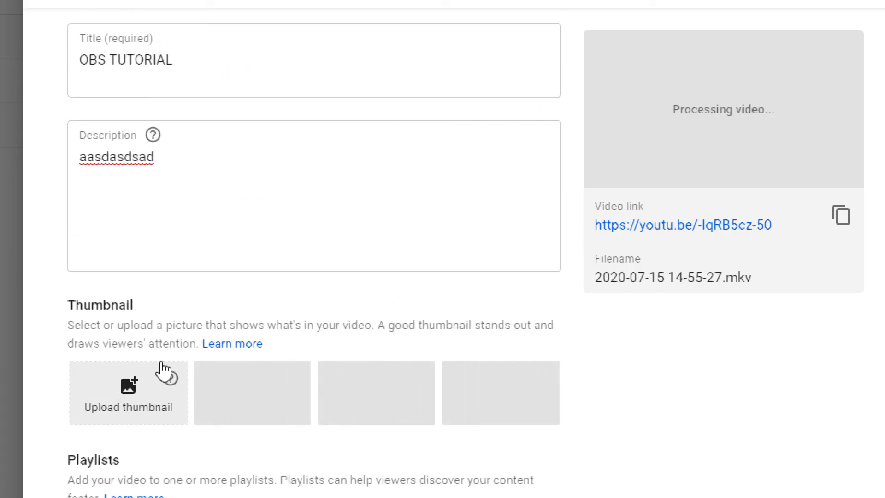
scroll(273, 344, "down", 2)
scroll(273, 343, "down", 3)
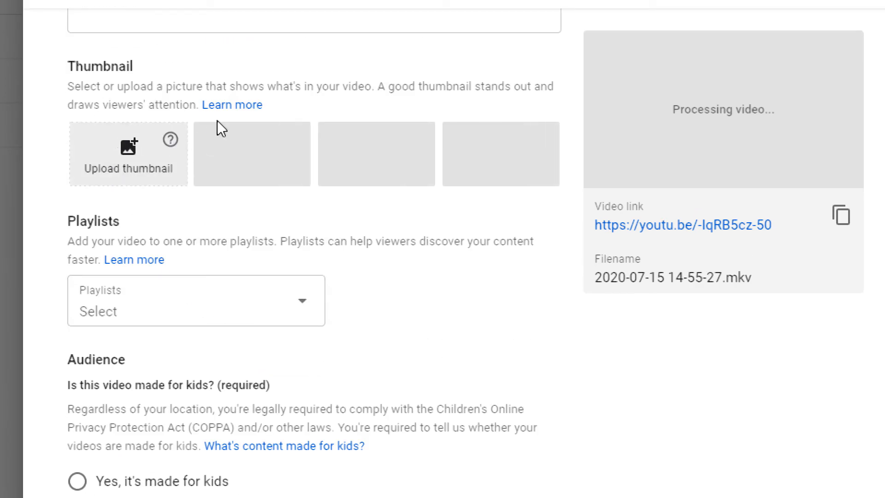
scroll(515, 383, "down", 1)
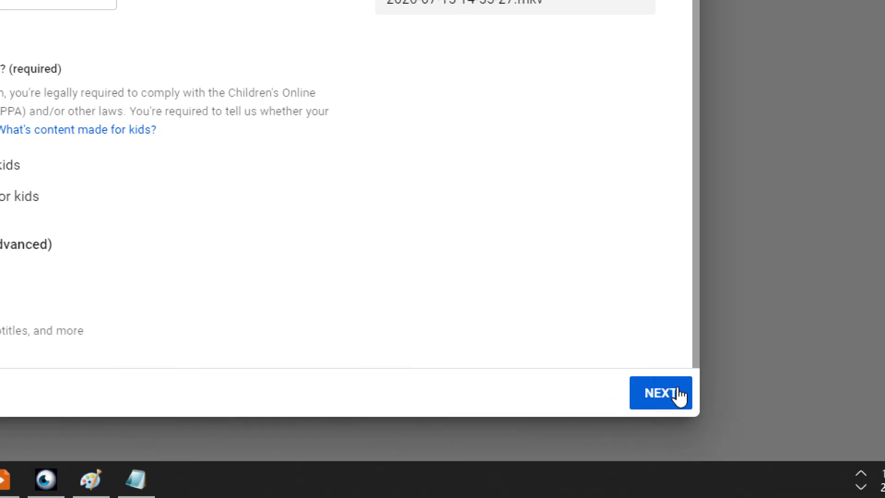
Skip the video elements, set the upload's visibility to Unlisted, save it, and dismiss the processing notice.
left_click(677, 400)
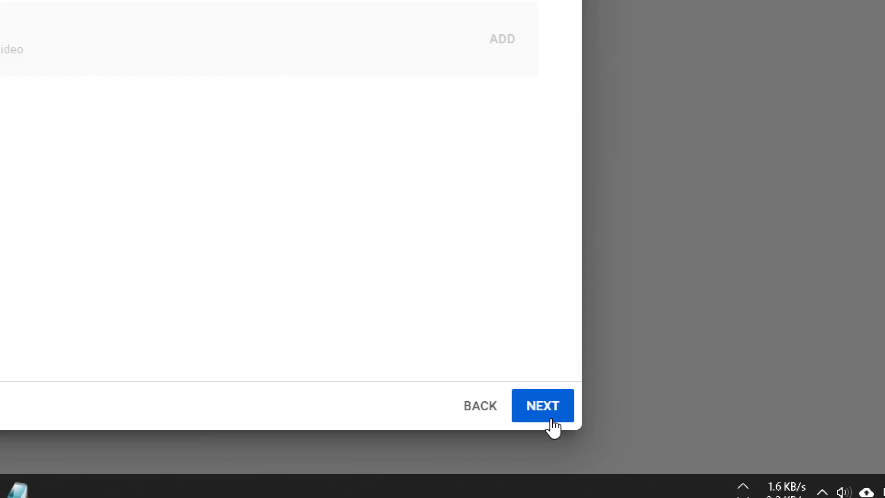
left_click(548, 418)
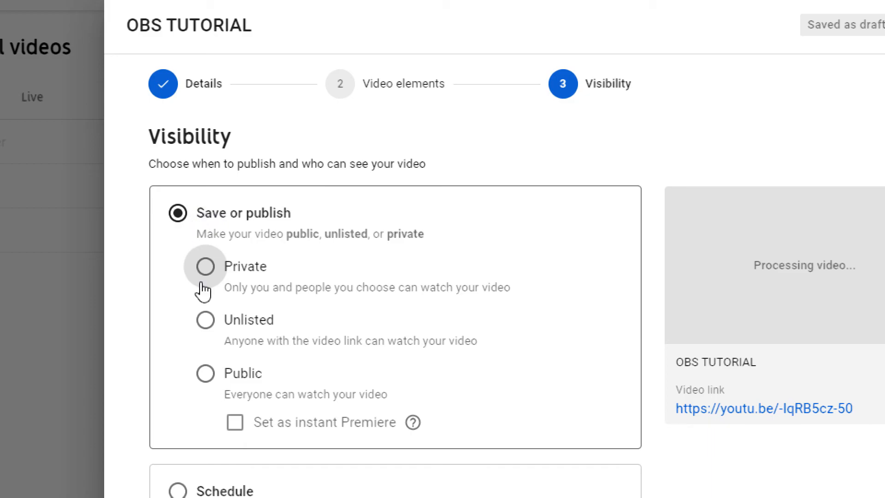
left_click(206, 323)
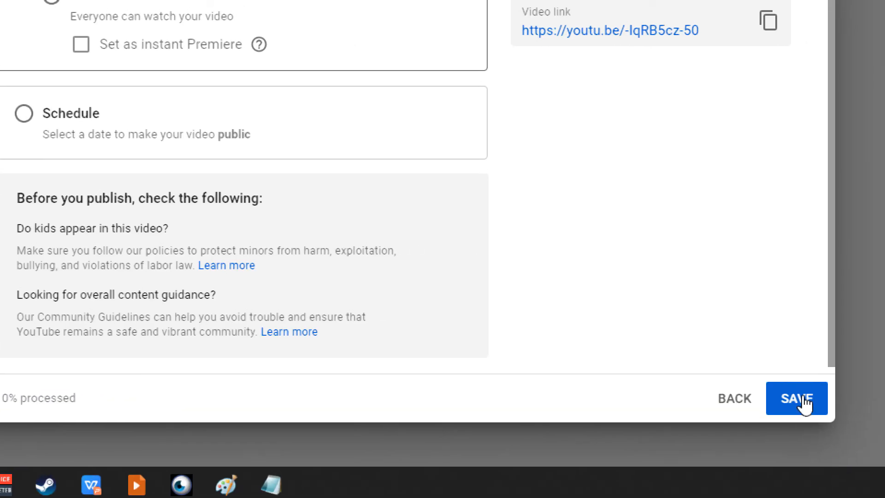
left_click(803, 398)
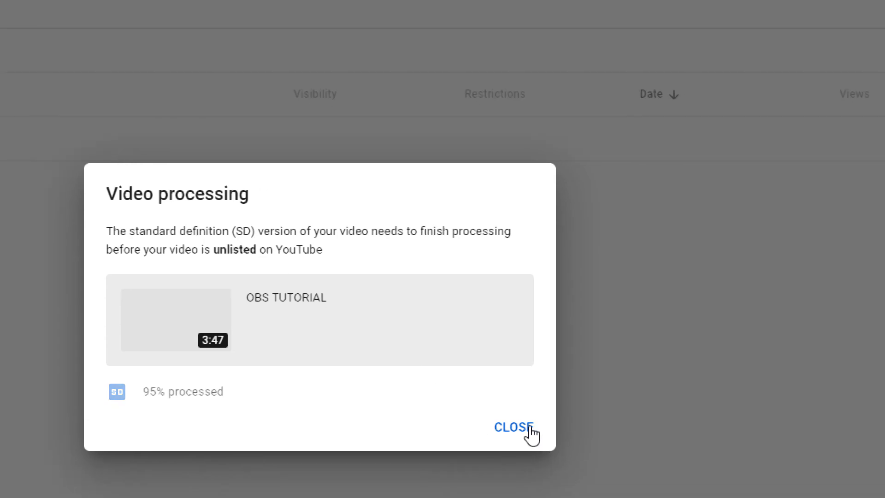
left_click(514, 427)
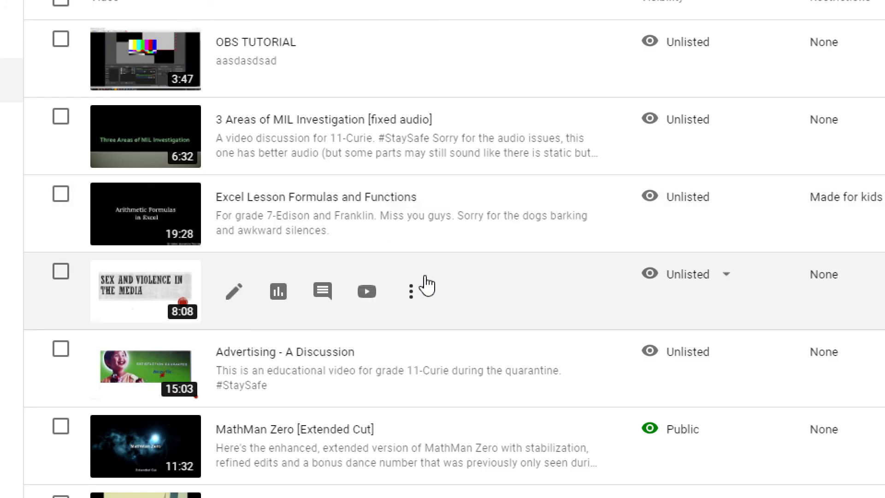
Open the Sex and Violence in the Media video from its details page to watch it, and return to OBS Studio.
left_click(134, 304)
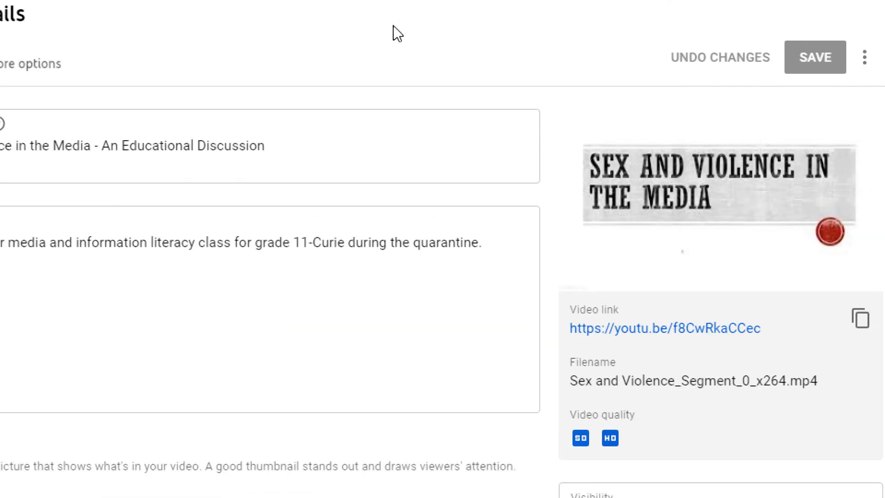
left_click(563, 317)
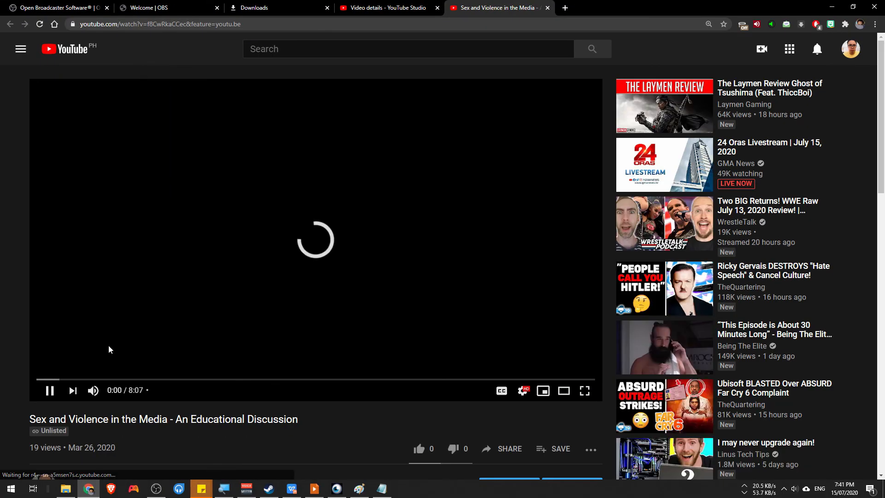
mouse_move(94, 391)
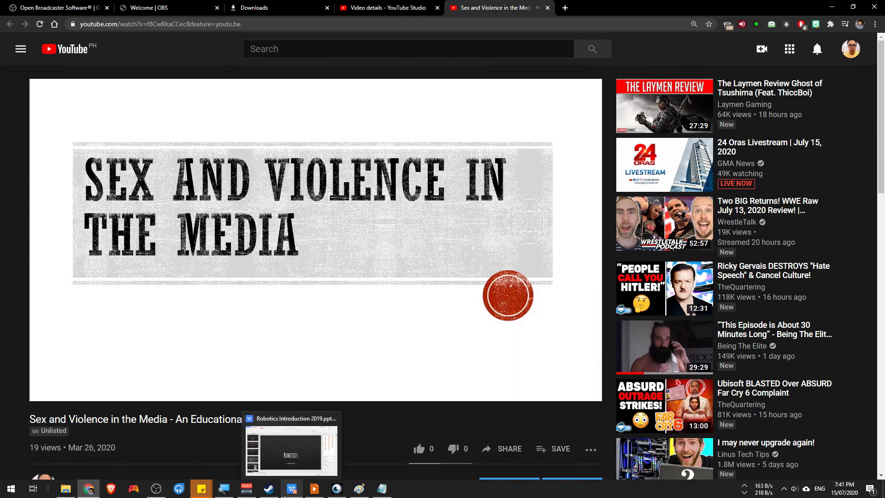
left_click(248, 461)
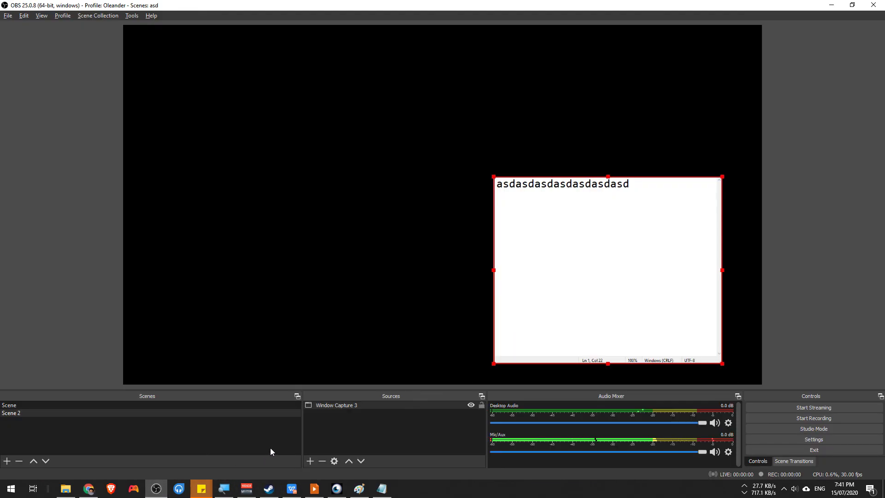